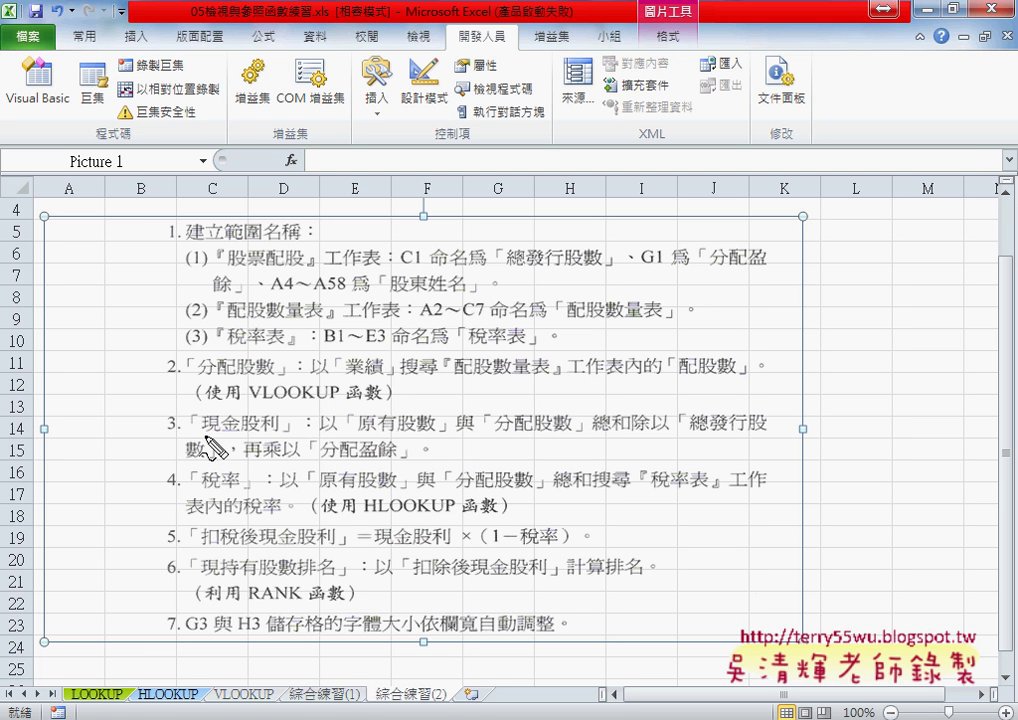
Annotate the 現金股利 formula terms 原有股數, 分配股數, 總發行股數 and 分配盈餘 in the instructions
left_click_drag(204, 436, 277, 434)
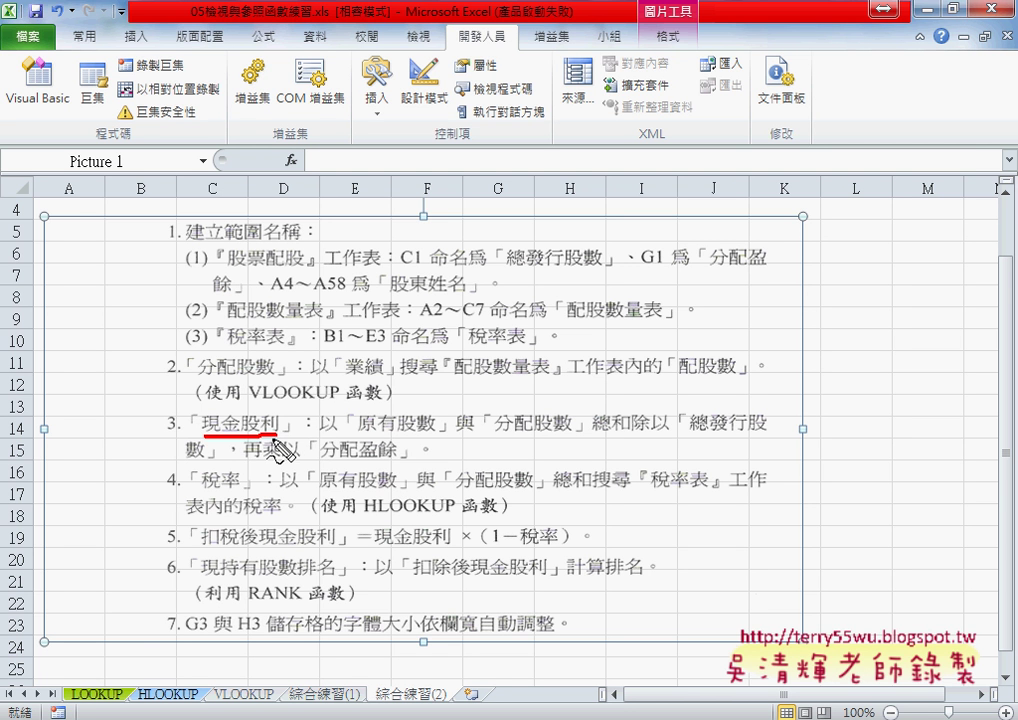
left_click_drag(357, 405, 360, 448)
mouse_move(455, 427)
left_mouse_down()
mouse_move(466, 424)
mouse_move(466, 440)
left_mouse_up()
left_click_drag(569, 405, 572, 446)
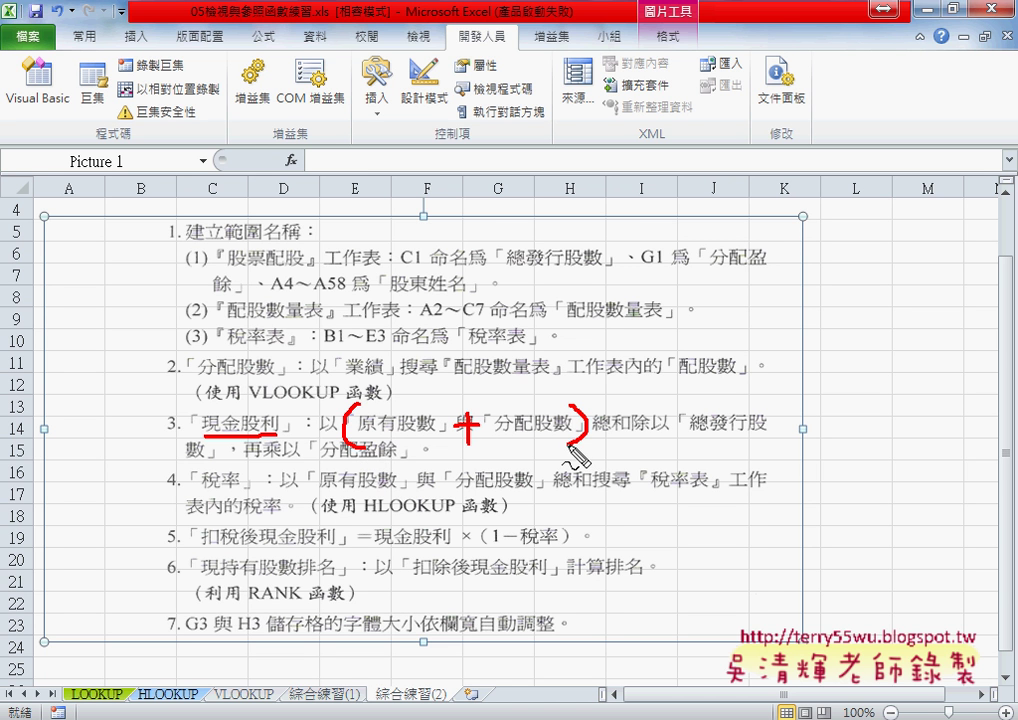
left_click_drag(652, 395, 610, 466)
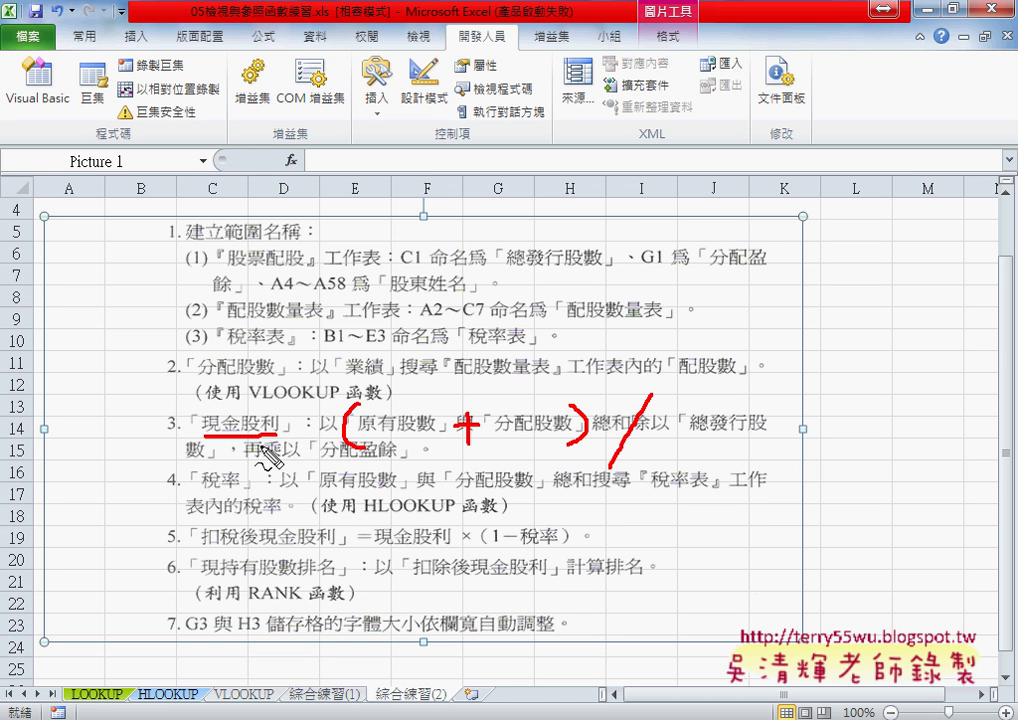
mouse_move(276, 440)
left_mouse_down()
mouse_move(295, 461)
mouse_move(276, 461)
mouse_move(299, 450)
left_mouse_up()
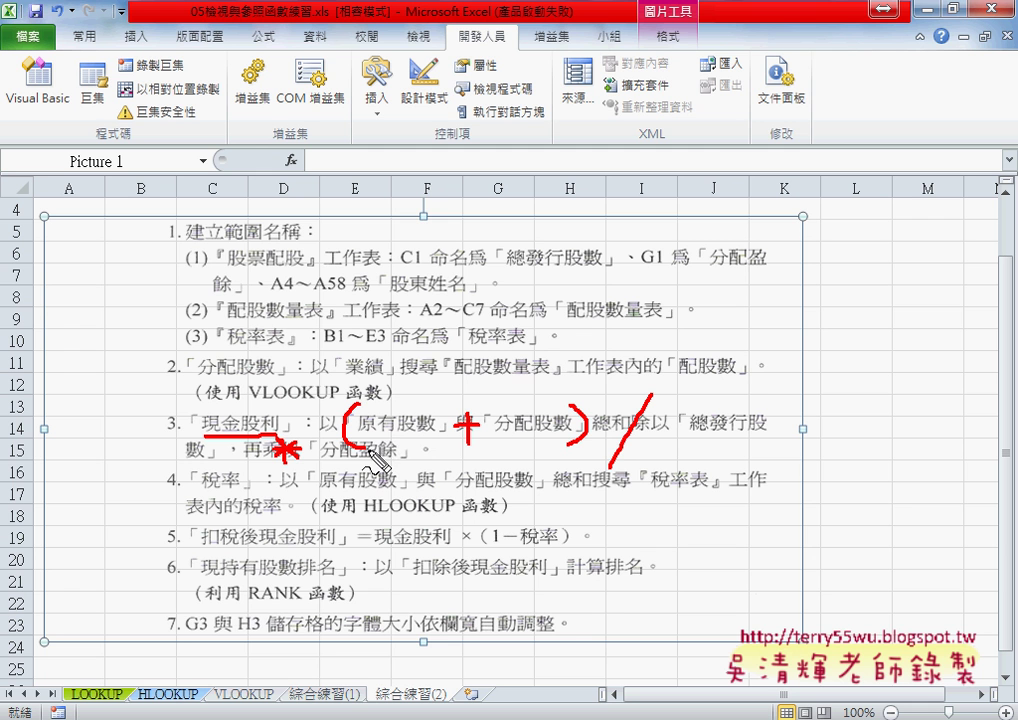
left_click_drag(357, 434, 428, 436)
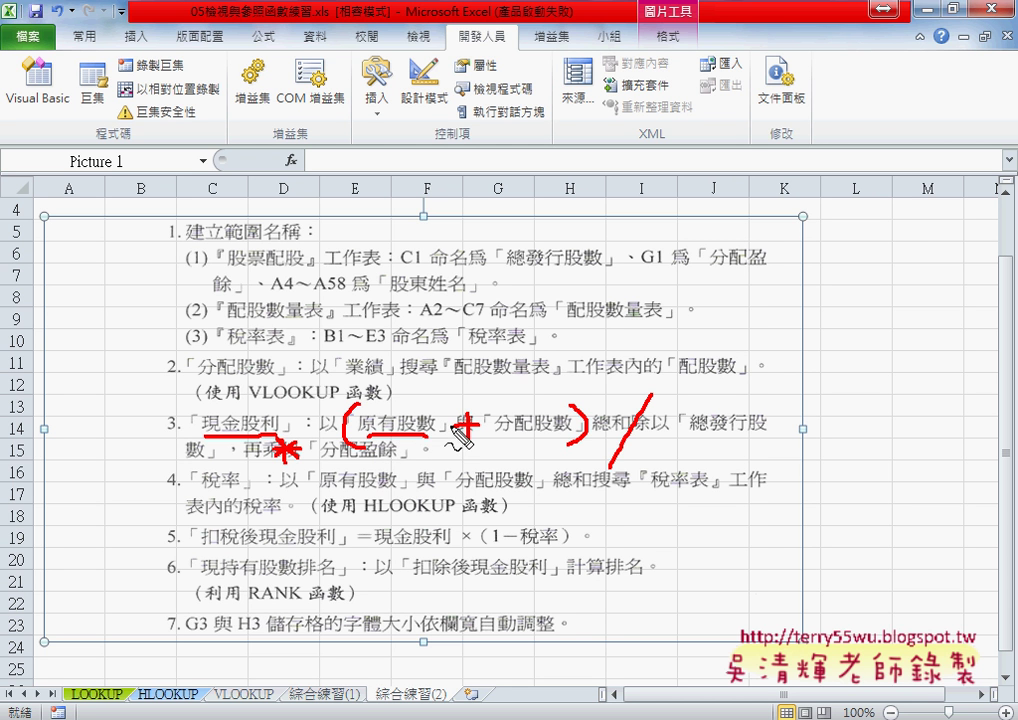
left_click_drag(495, 435, 563, 435)
left_click_drag(705, 436, 785, 437)
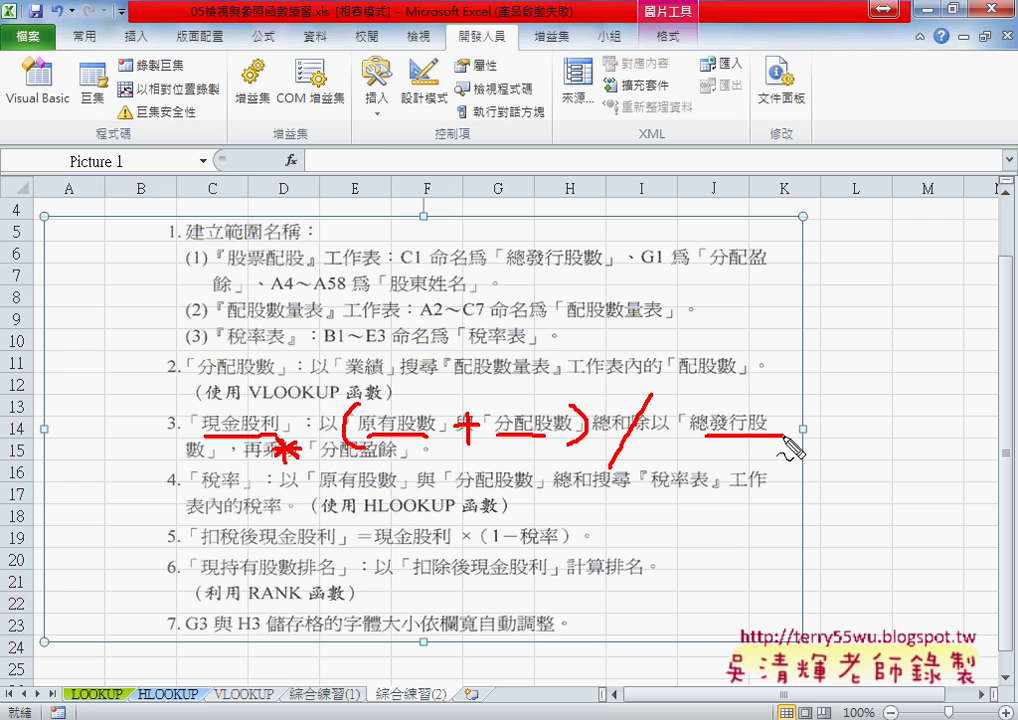
left_click_drag(187, 458, 220, 459)
left_click_drag(320, 461, 398, 461)
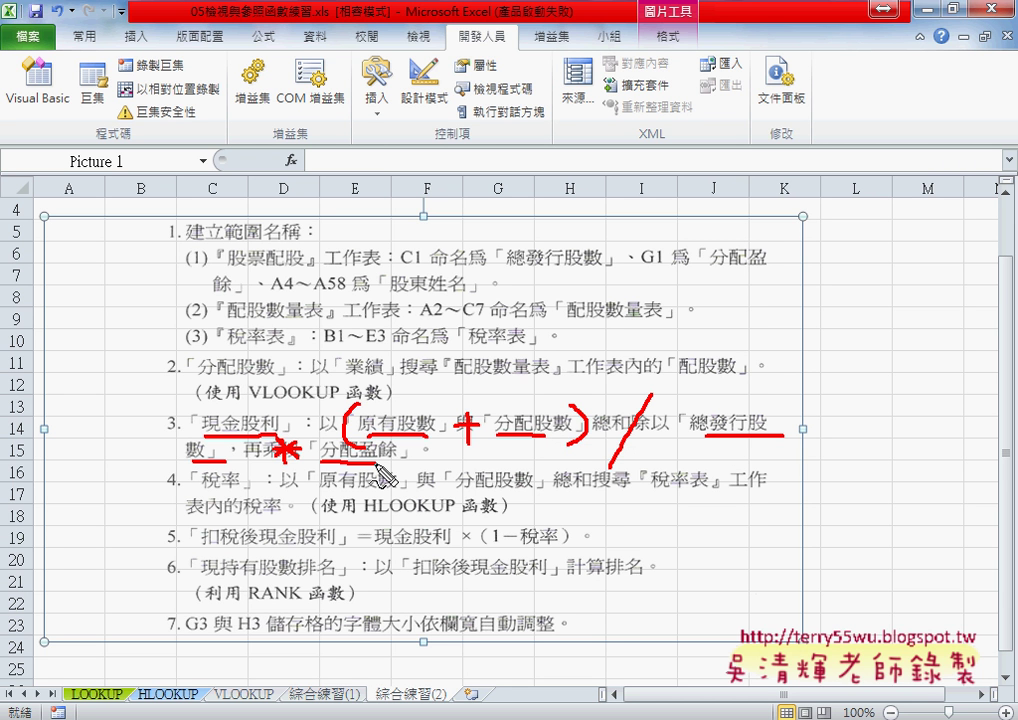
Clear the annotations, open the 股票配股稅率統計表 workbook and select cell E4
key("Escape")
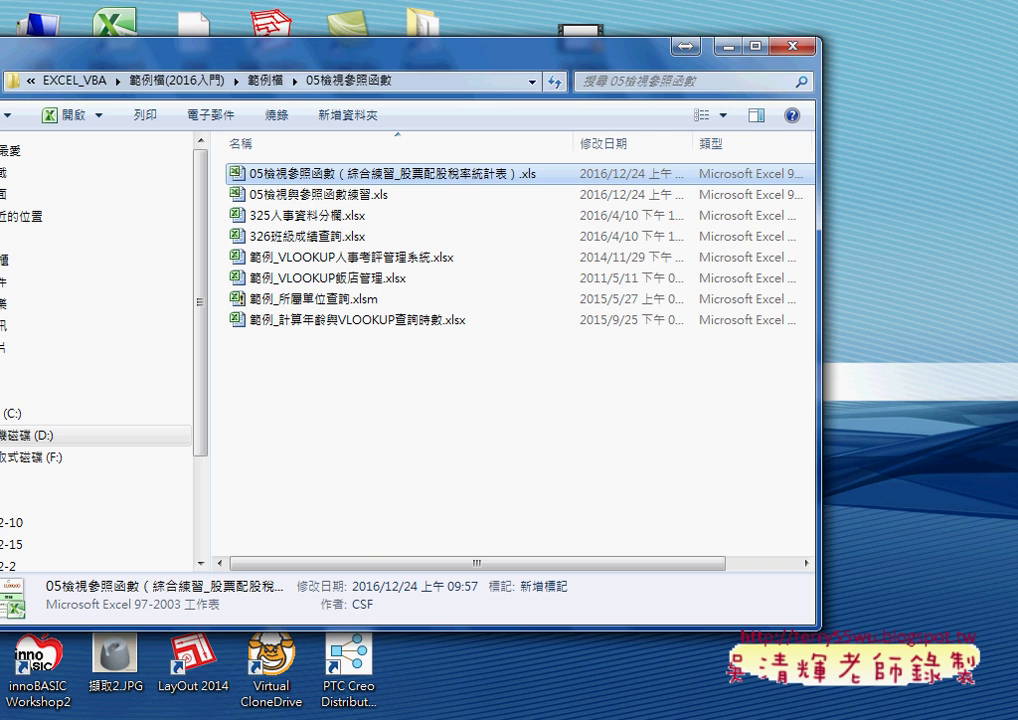
key("Return")
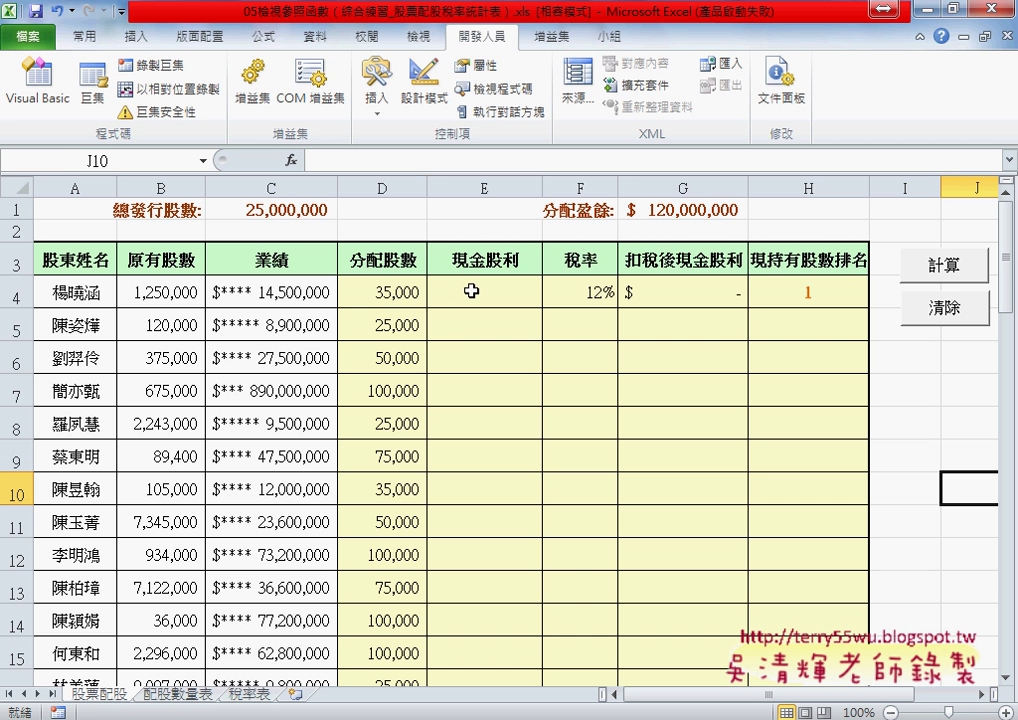
left_click(470, 291)
left_click(357, 163)
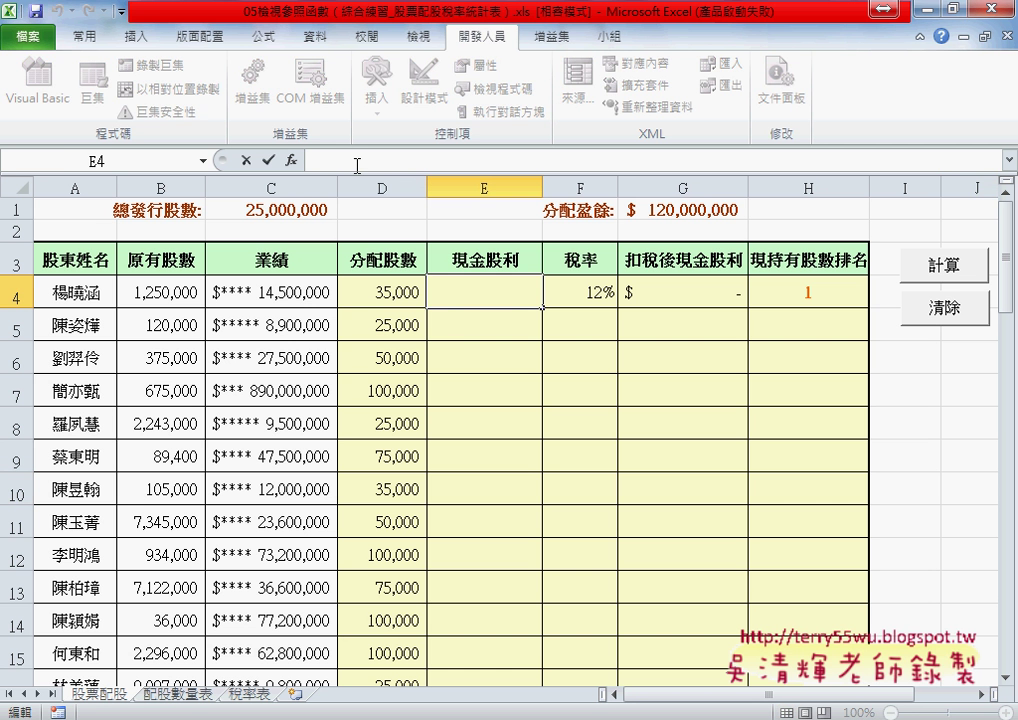
In E4, build =(原有股數+分配股數)/ using pasted named ranges for both share counts
type("=")
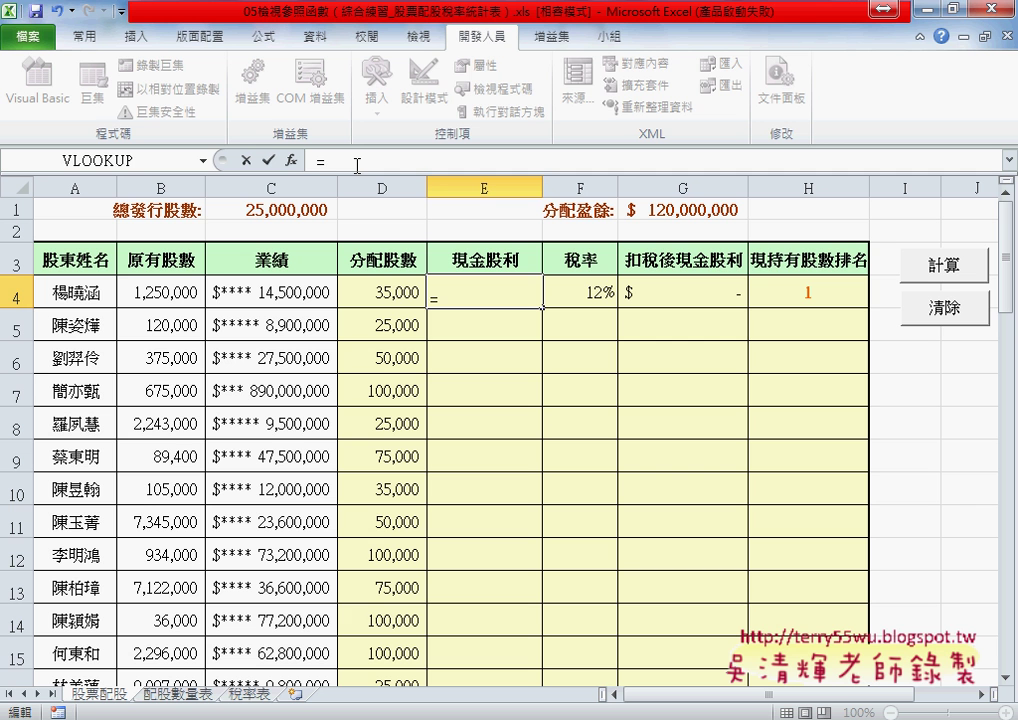
type("(")
key("F2")
key("F3")
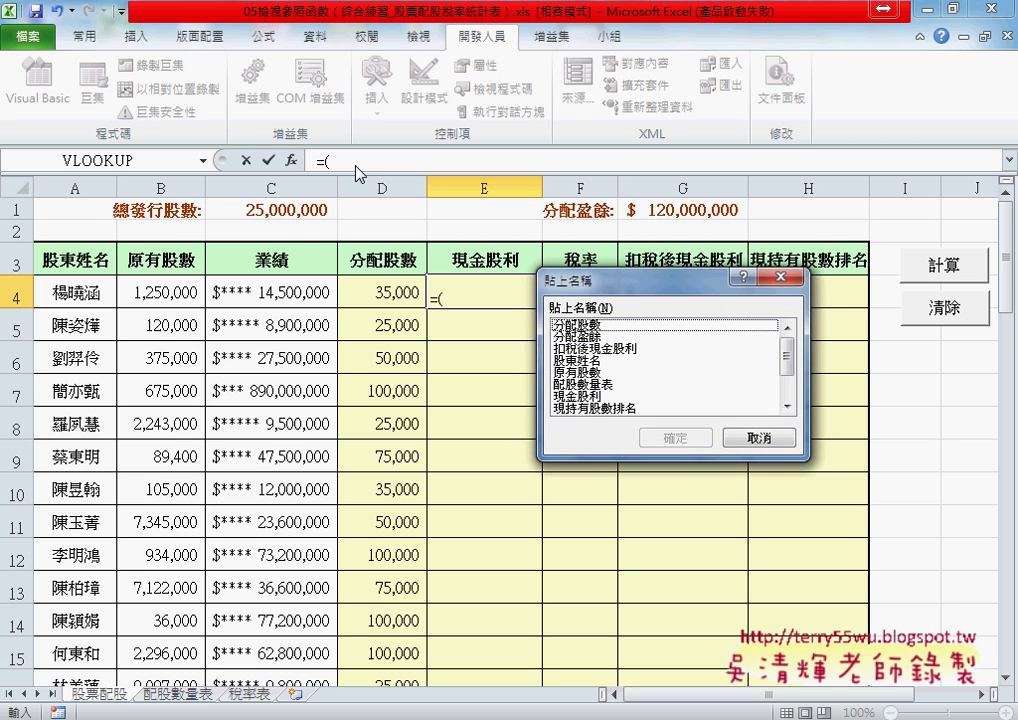
key("Down")
key("Down")
key("Down")
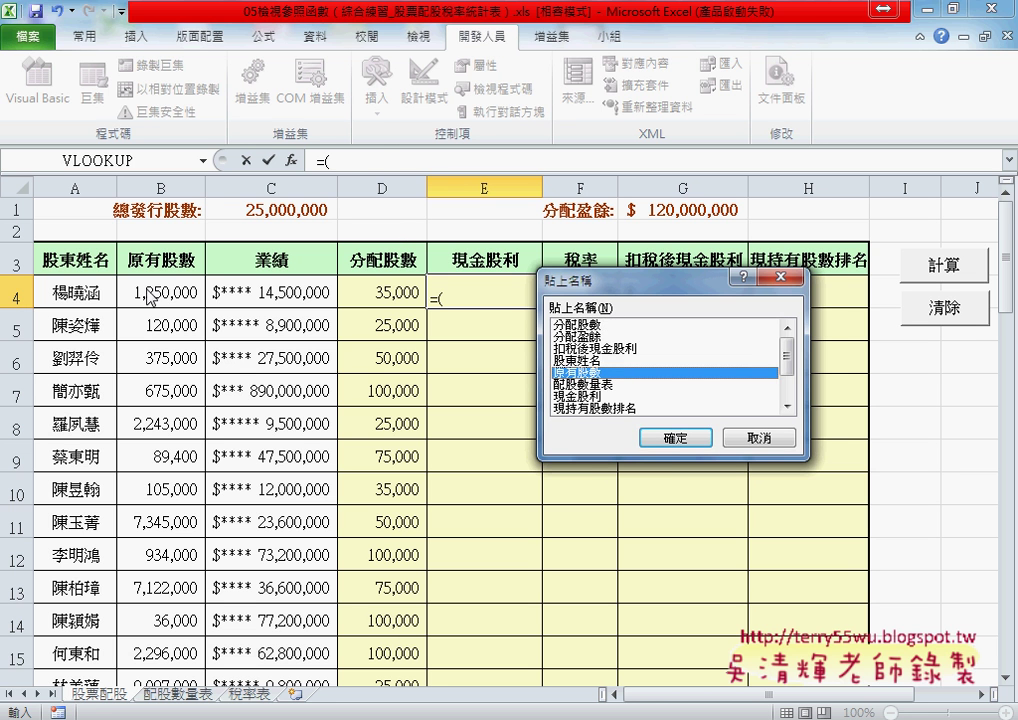
left_click(676, 437)
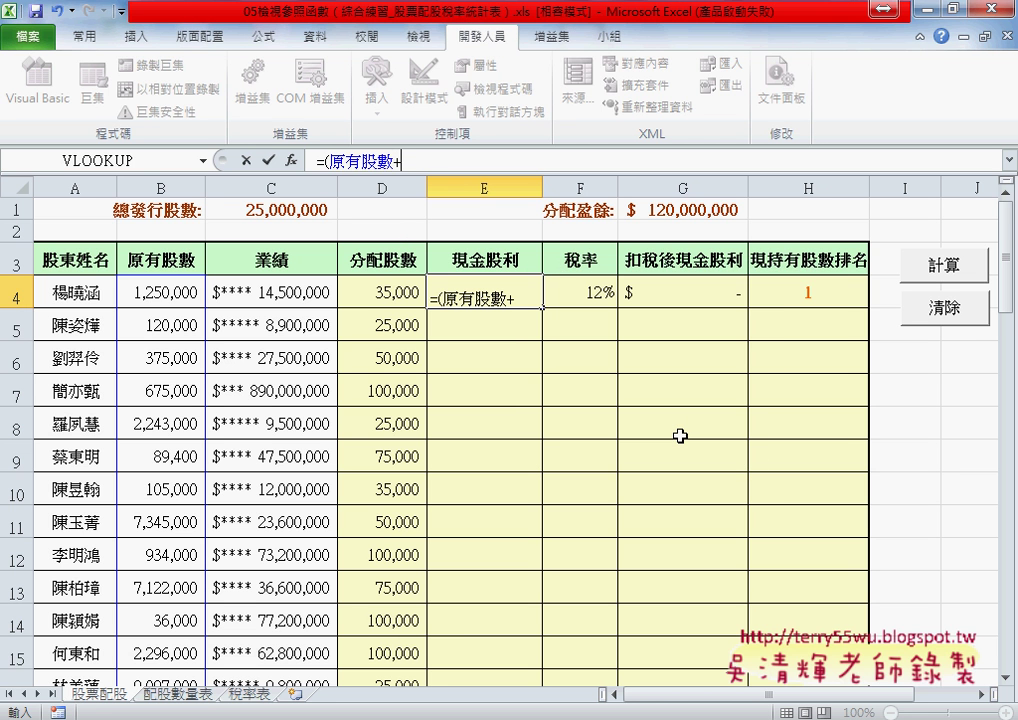
key("F3")
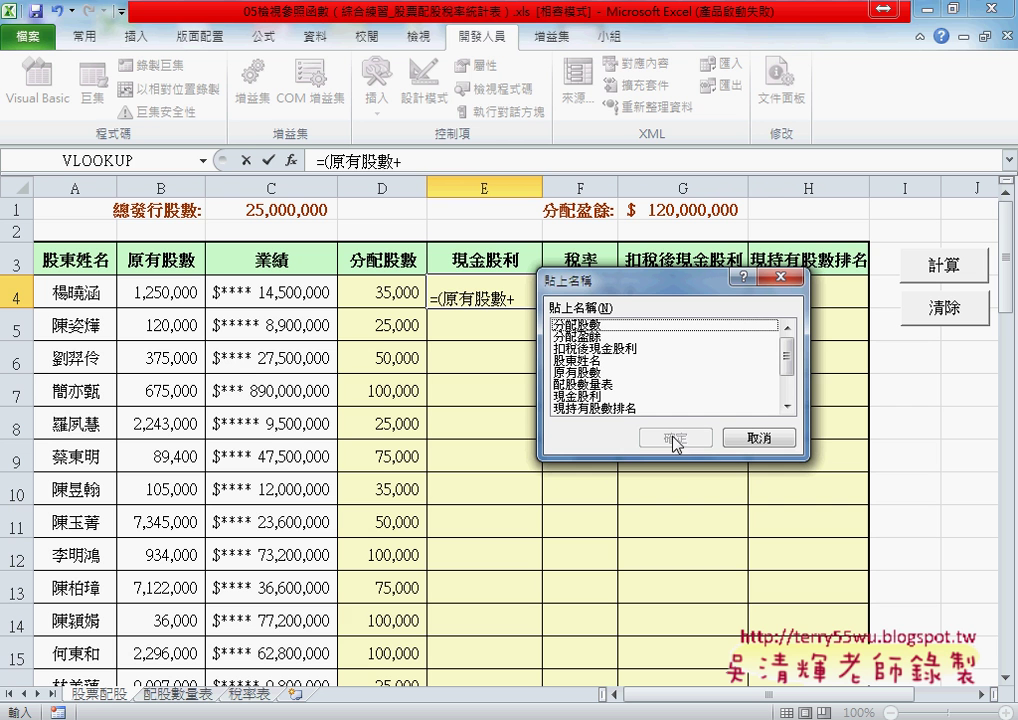
double_click(590, 326)
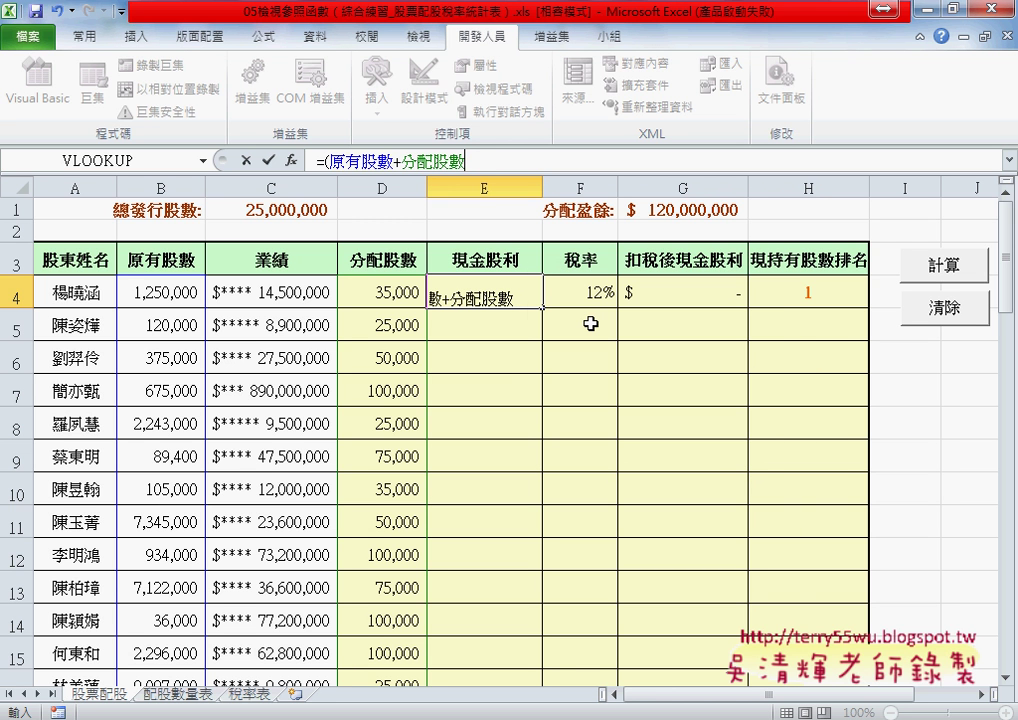
type(")")
type("/")
Paste the name 總發行股數 as the divisor in E4's formula
key("F3")
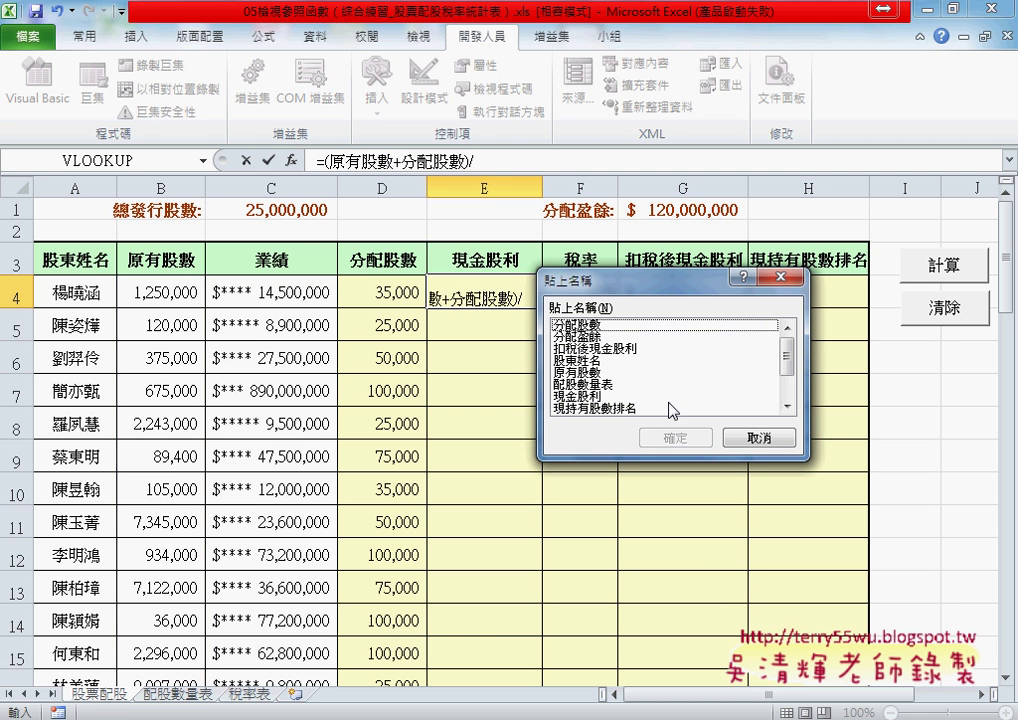
left_click_drag(786, 355, 786, 380)
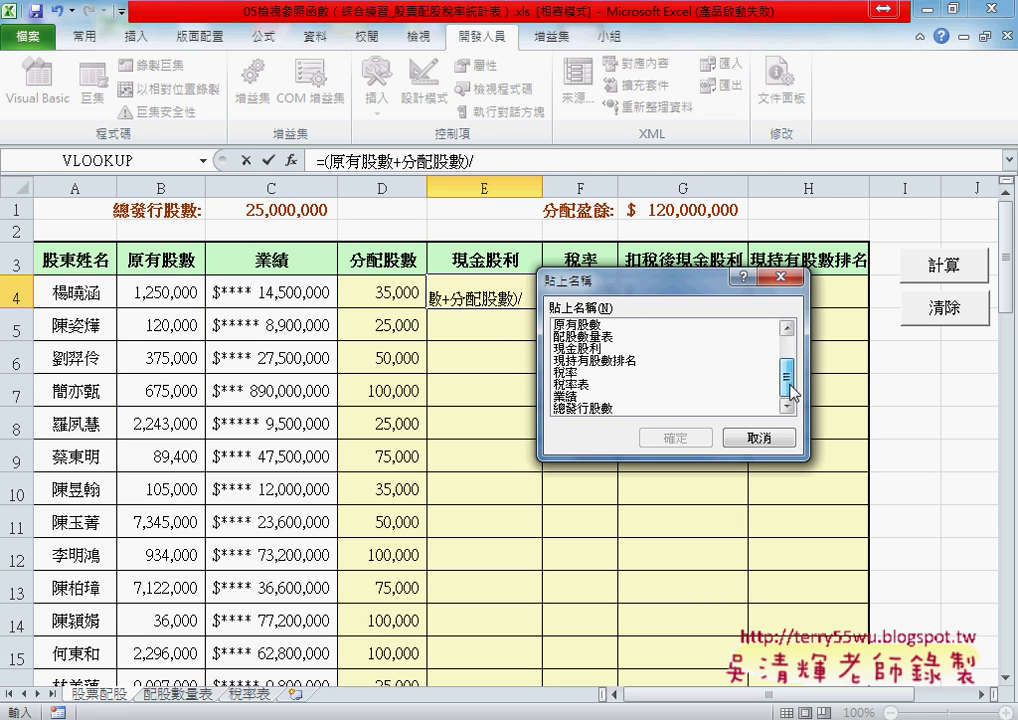
double_click(620, 409)
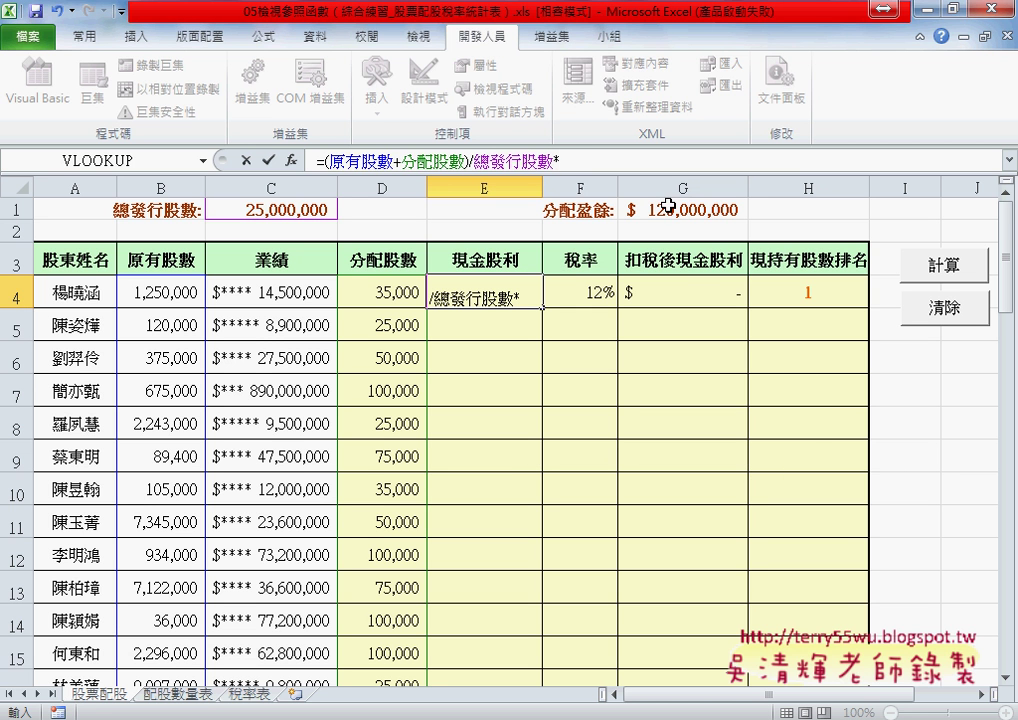
Finish with 分配盈餘, replacing a wrongly pasted 分配股數, then commit E4 and fill column E
key("F3")
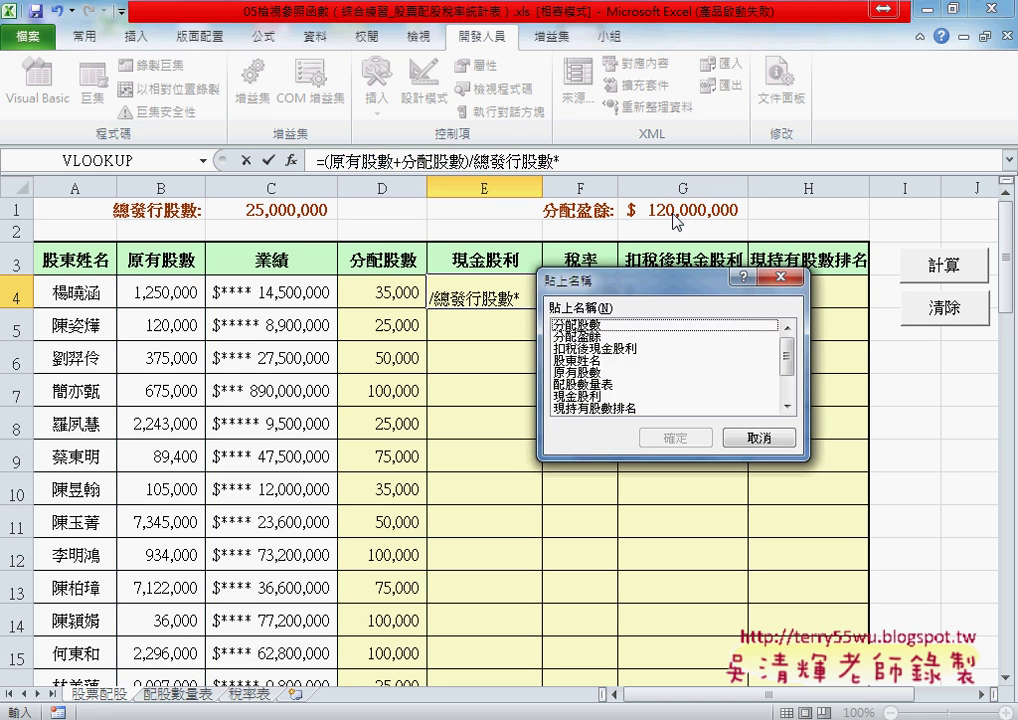
key("Down")
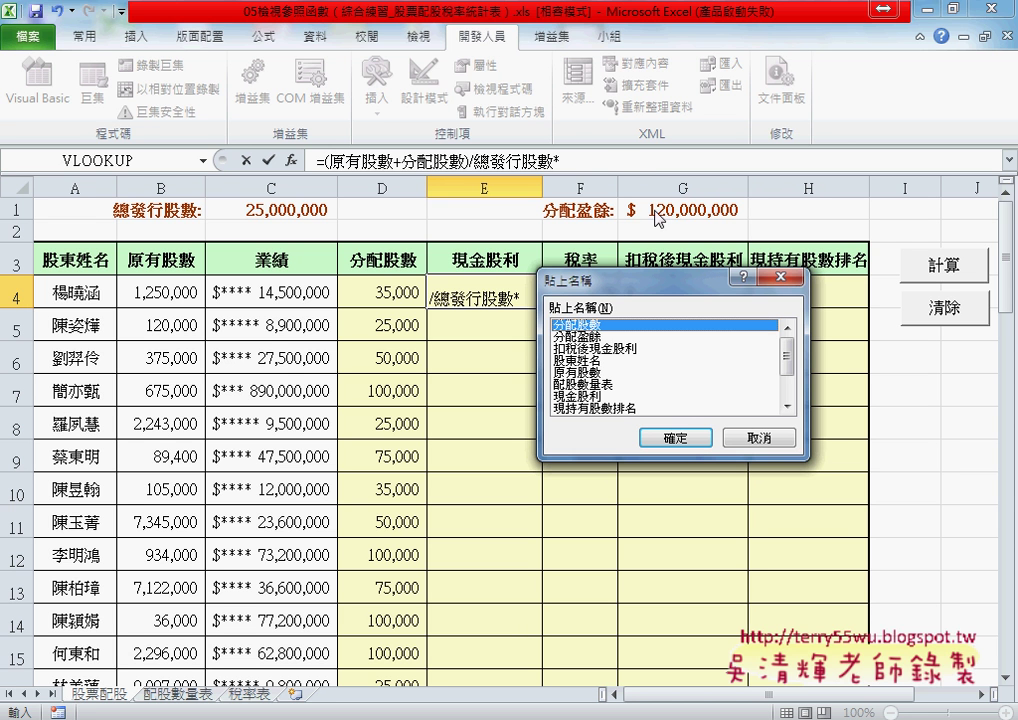
left_click(679, 439)
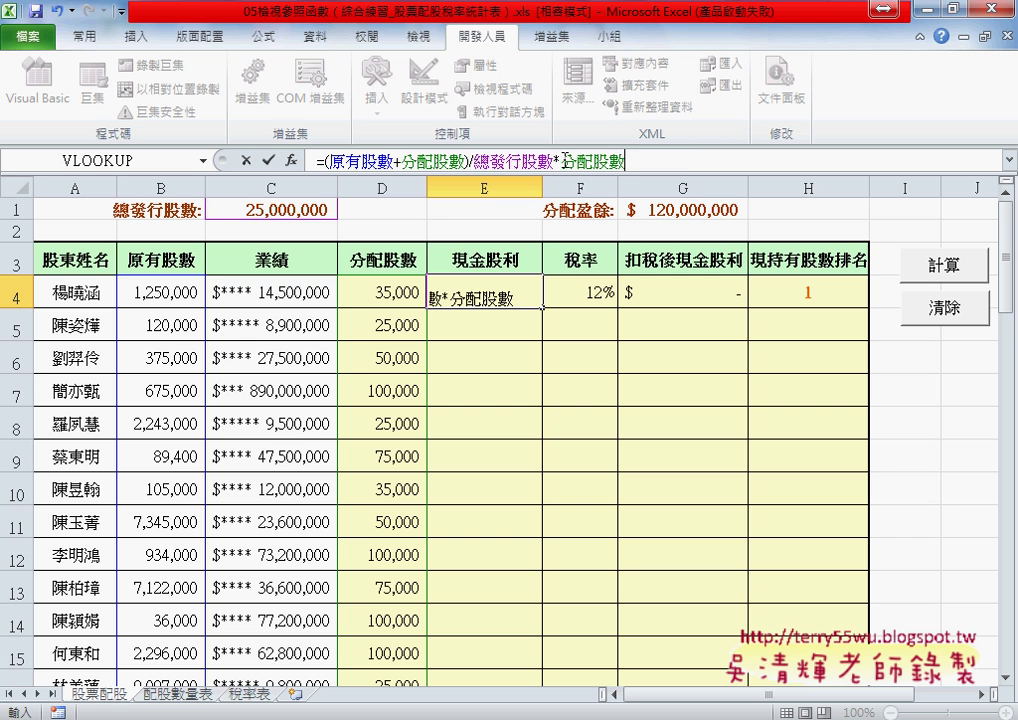
left_click_drag(566, 160, 687, 163)
key("BackSpace")
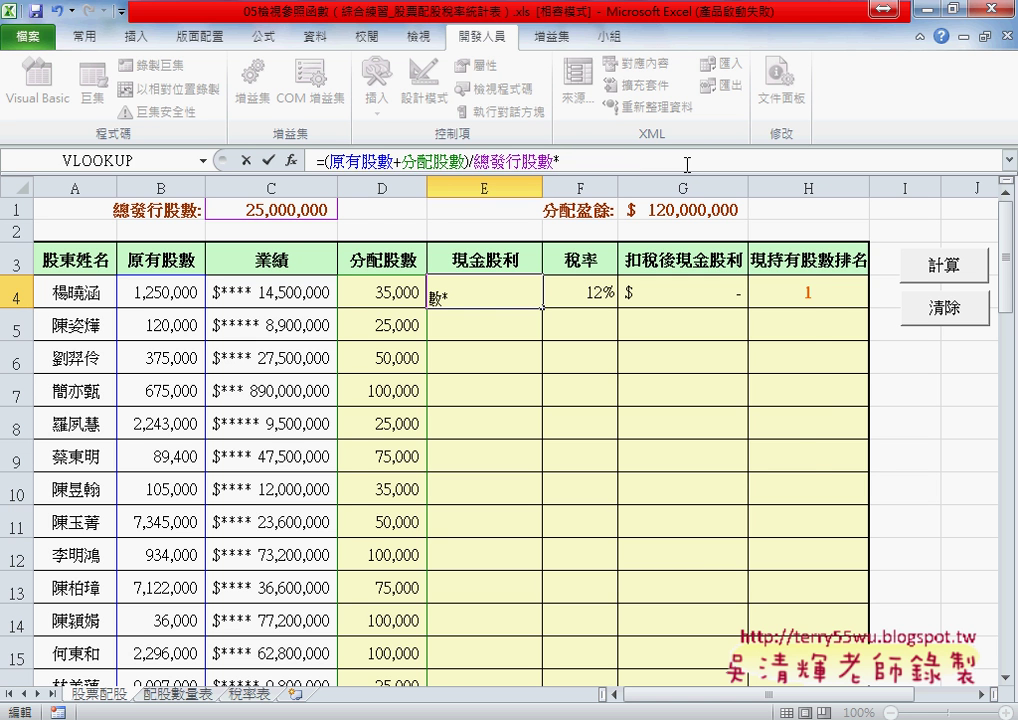
key("F3")
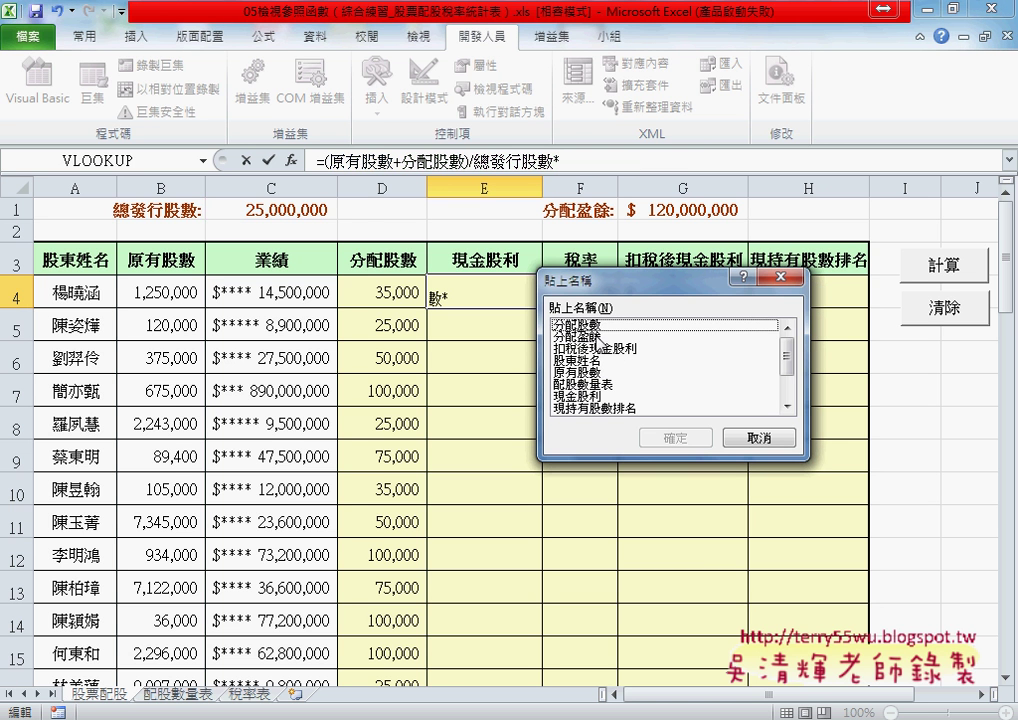
double_click(582, 337)
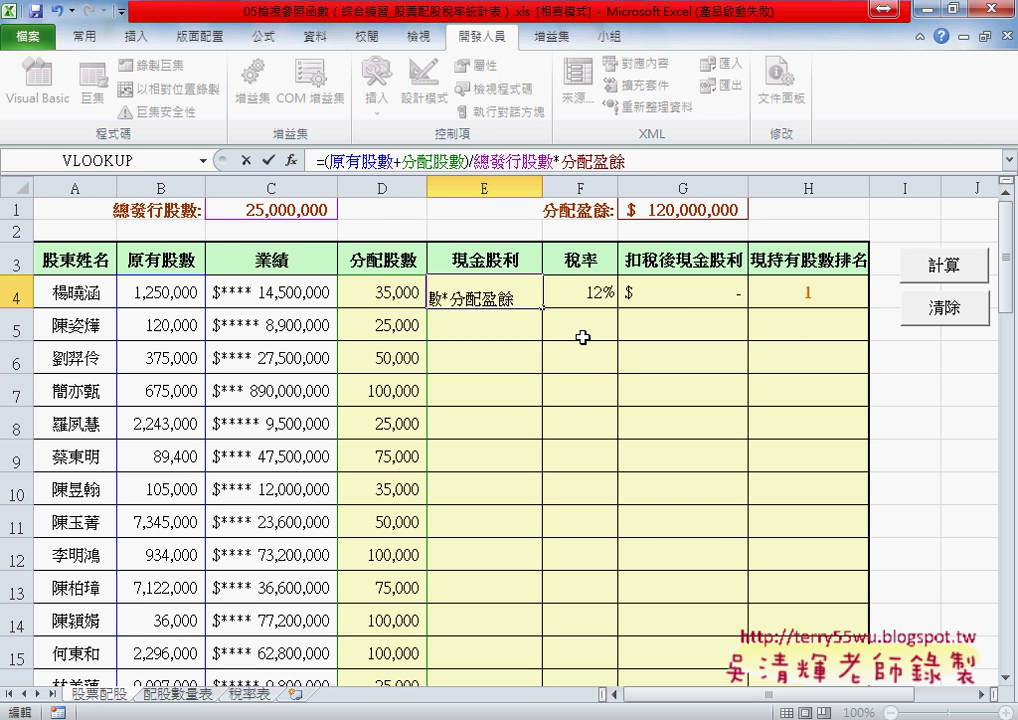
left_click(268, 160)
double_click(542, 308)
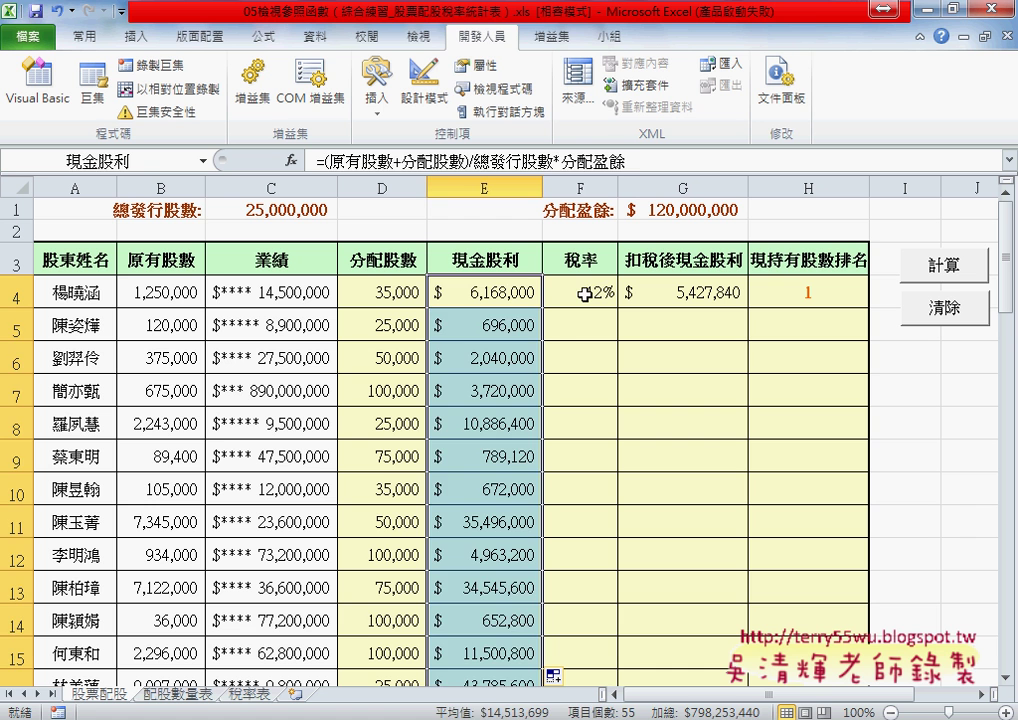
Select F4's drafted HLOOKUP formula in the formula bar and delete it, leaving F4 empty
left_click(585, 294)
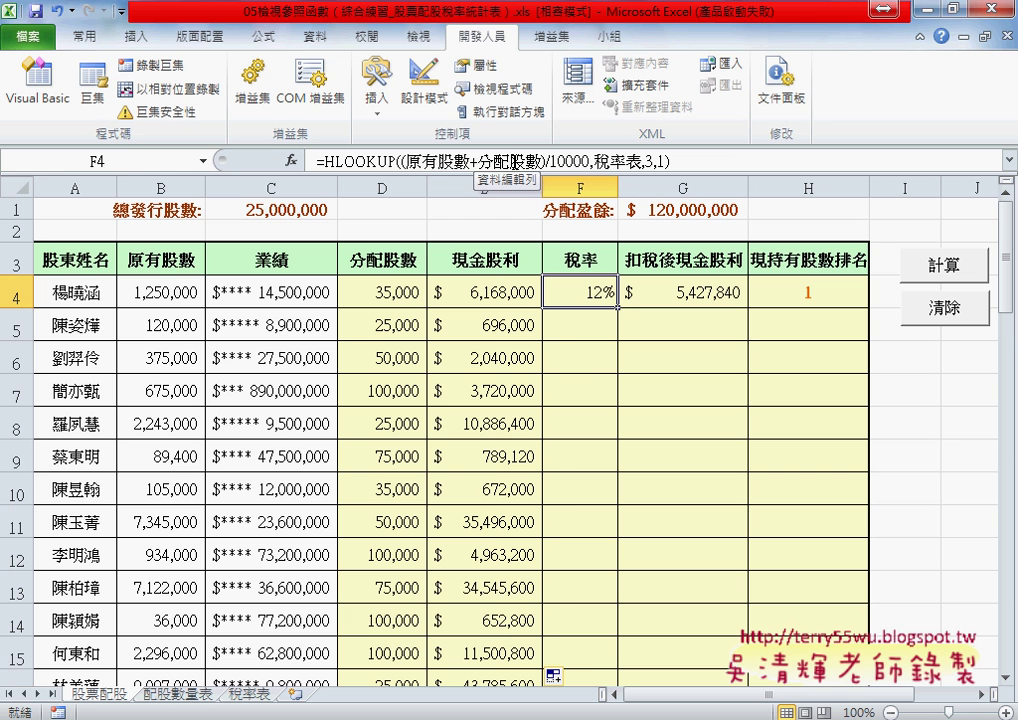
left_click_drag(401, 160, 548, 162)
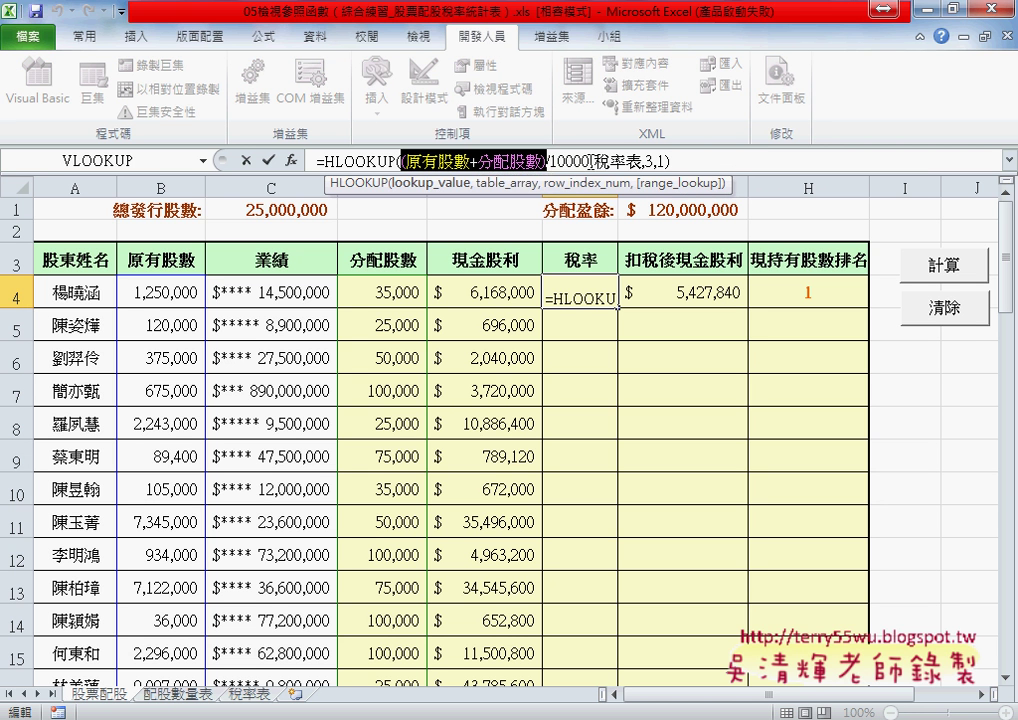
left_click_drag(588, 161, 404, 161)
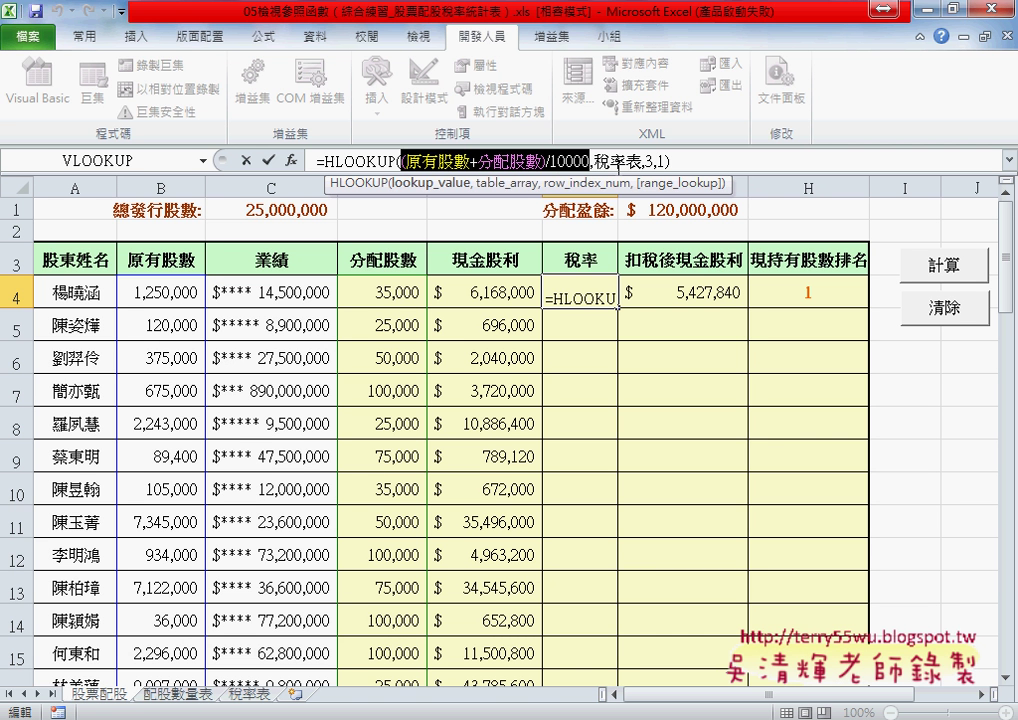
left_click_drag(669, 161, 273, 157)
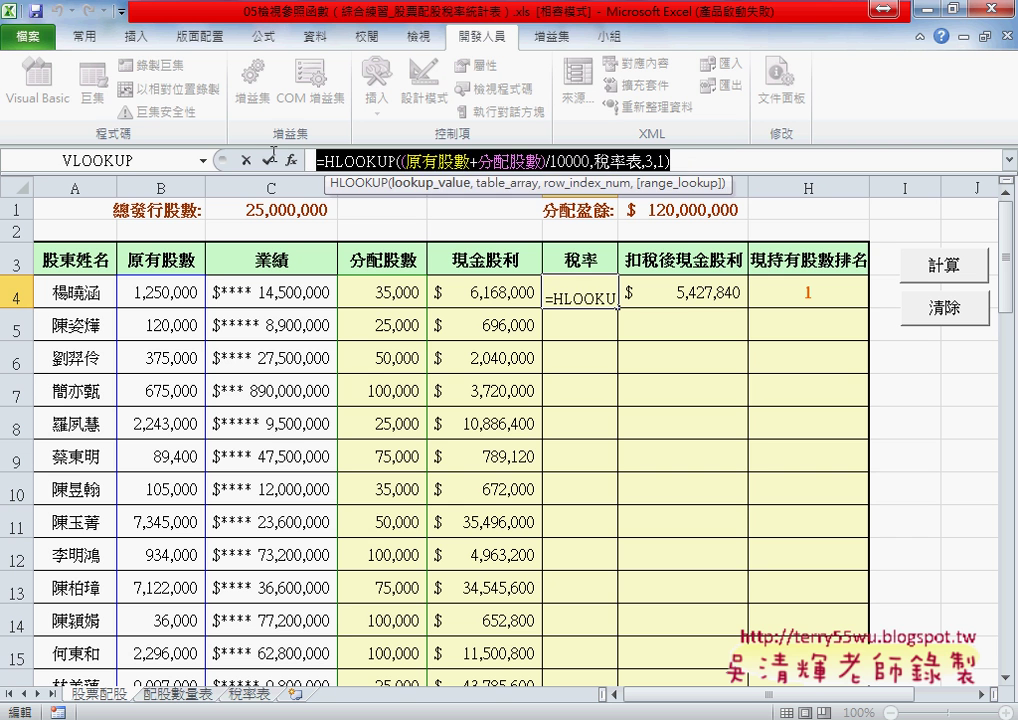
key("Delete")
left_click(268, 160)
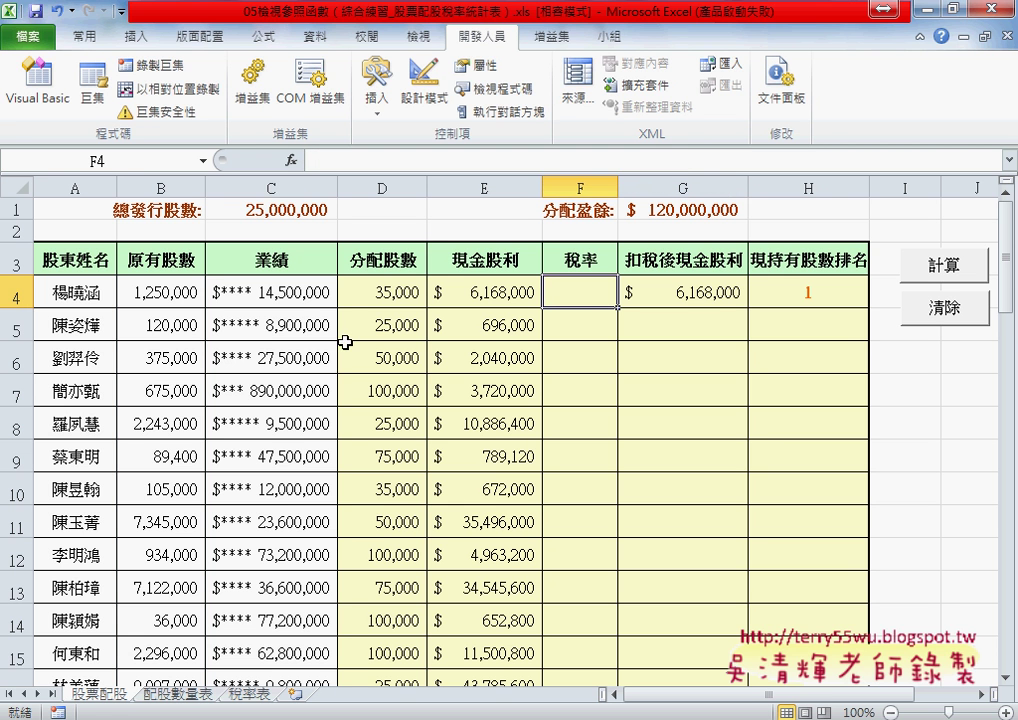
In the exercise instructions, mark HLOOKUP and step 4's bracketed sum 原有股數+分配股數
key("ctrl+F6")
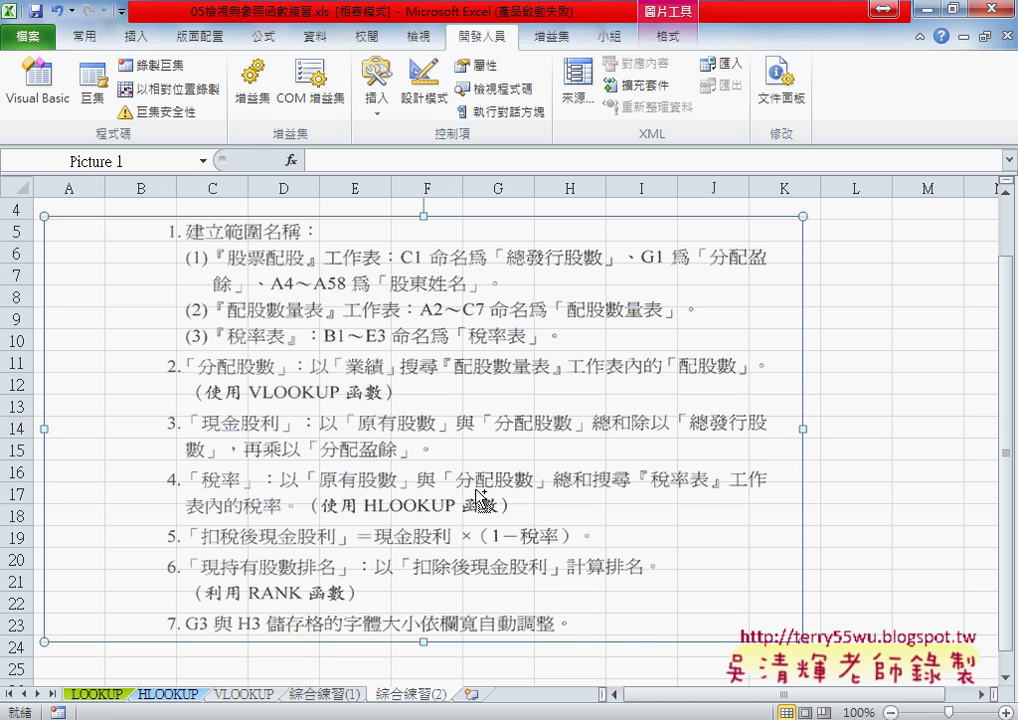
left_click_drag(448, 517, 362, 517)
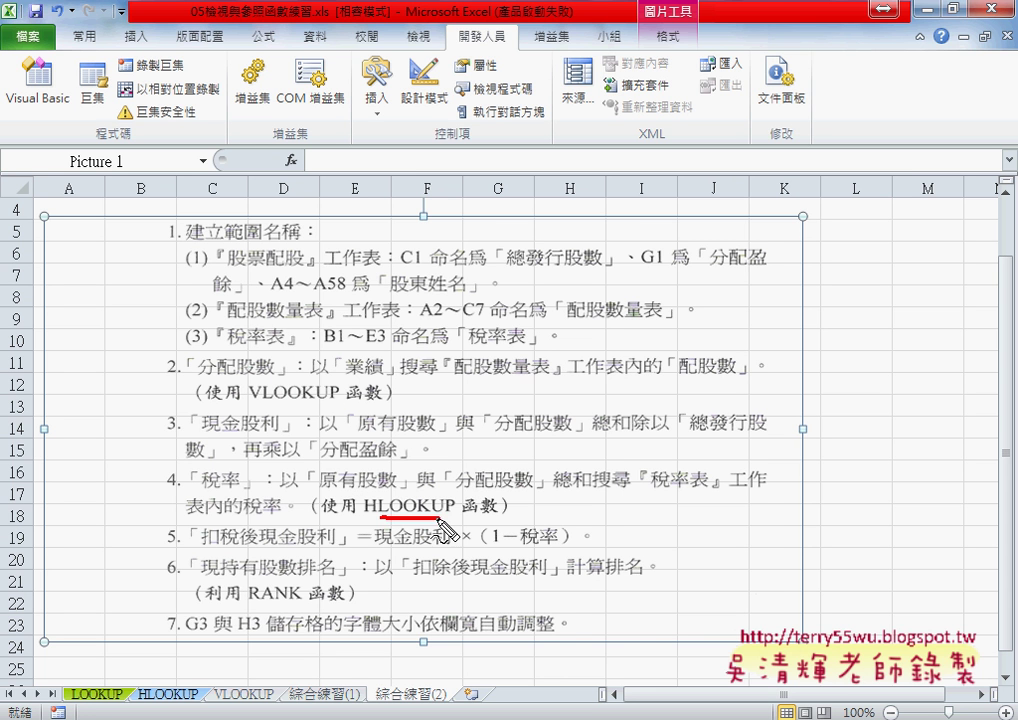
left_click_drag(313, 450, 318, 505)
left_click_drag(525, 455, 522, 497)
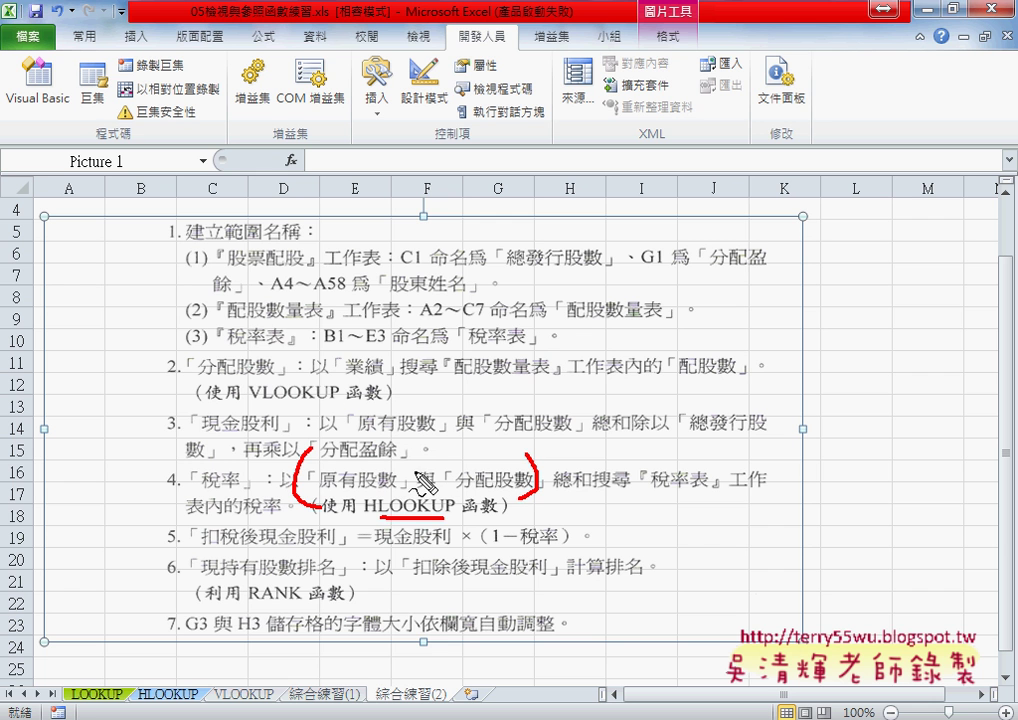
left_click_drag(413, 470, 448, 468)
left_click_drag(430, 455, 432, 515)
left_click_drag(566, 490, 628, 490)
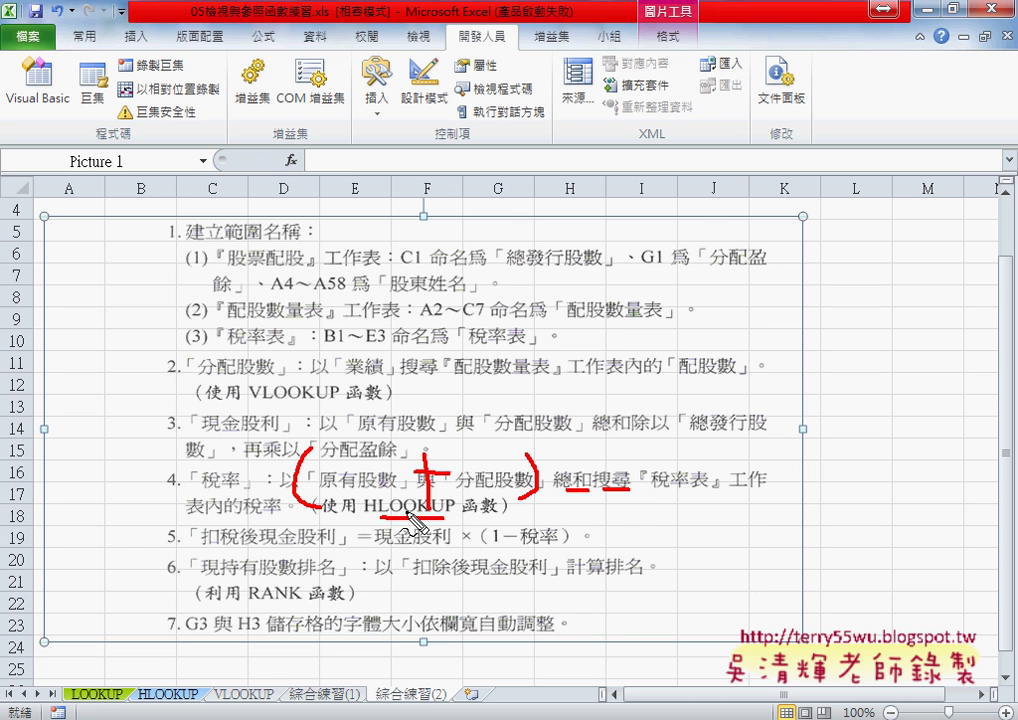
Underline 稅率表 and 稅率, erase the marks, and return to the dividend workbook
left_click_drag(660, 490, 672, 490)
left_click_drag(679, 490, 703, 490)
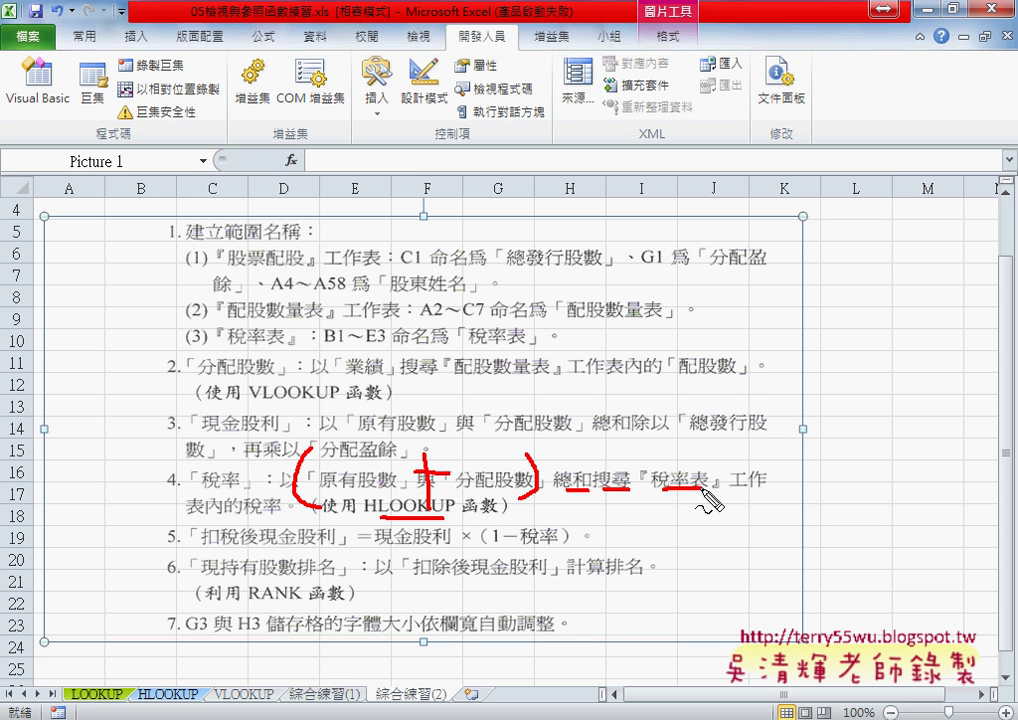
left_click_drag(249, 513, 272, 514)
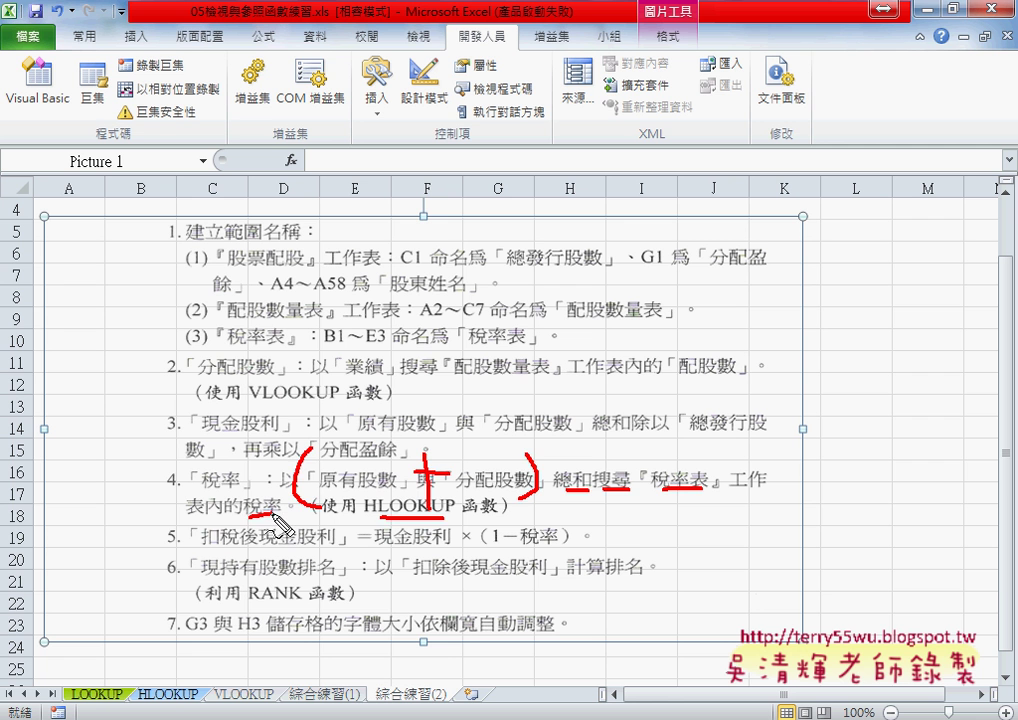
key("Escape")
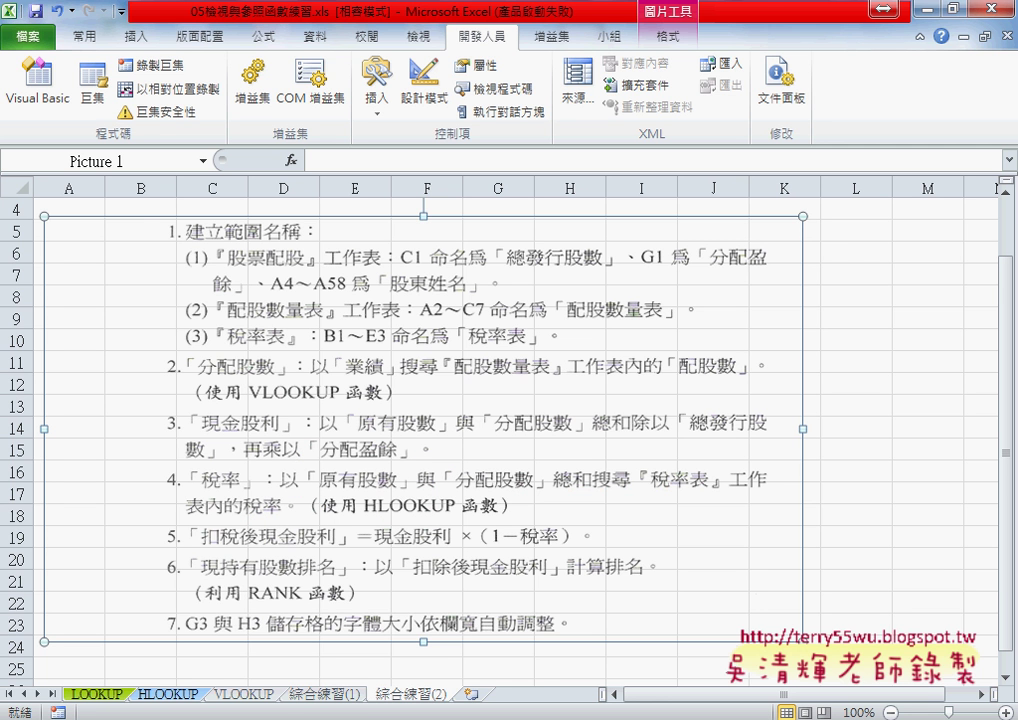
key("ctrl+Tab")
Open 稅率表 and inspect its thresholds and the 6%, 8% and 12% rates in B1:D3
left_click(249, 694)
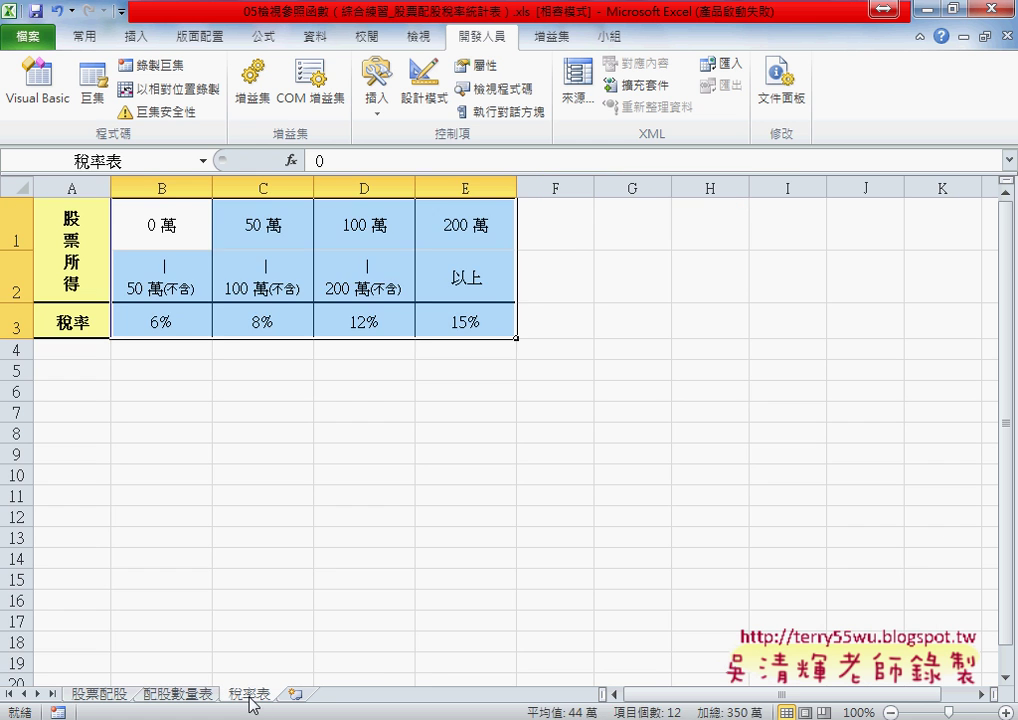
left_click(163, 225)
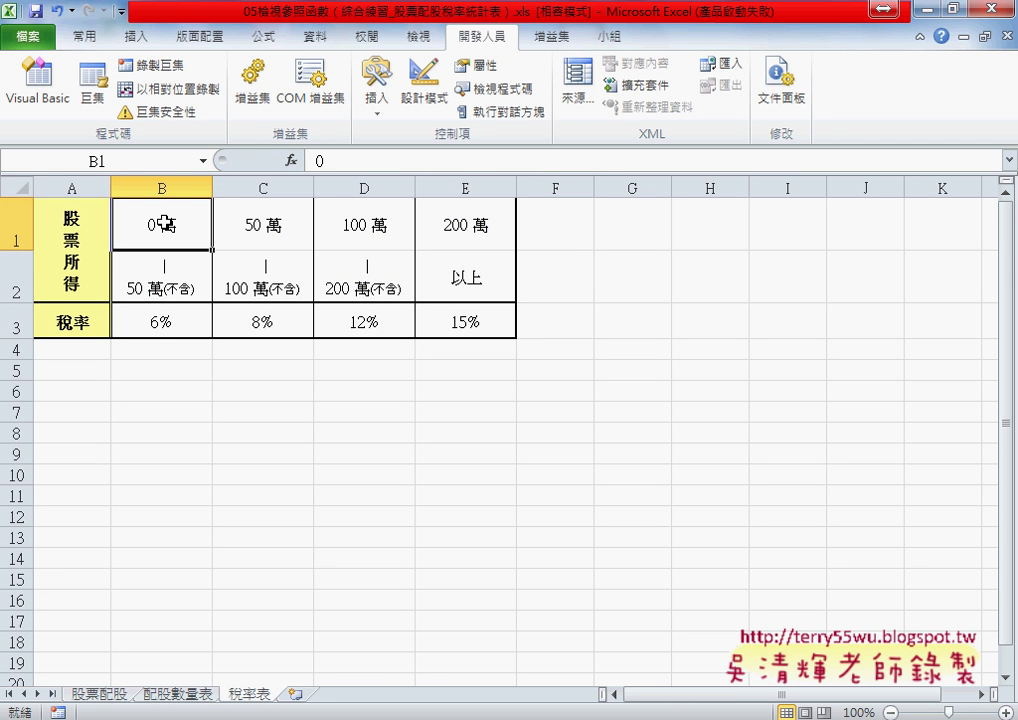
key("Down")
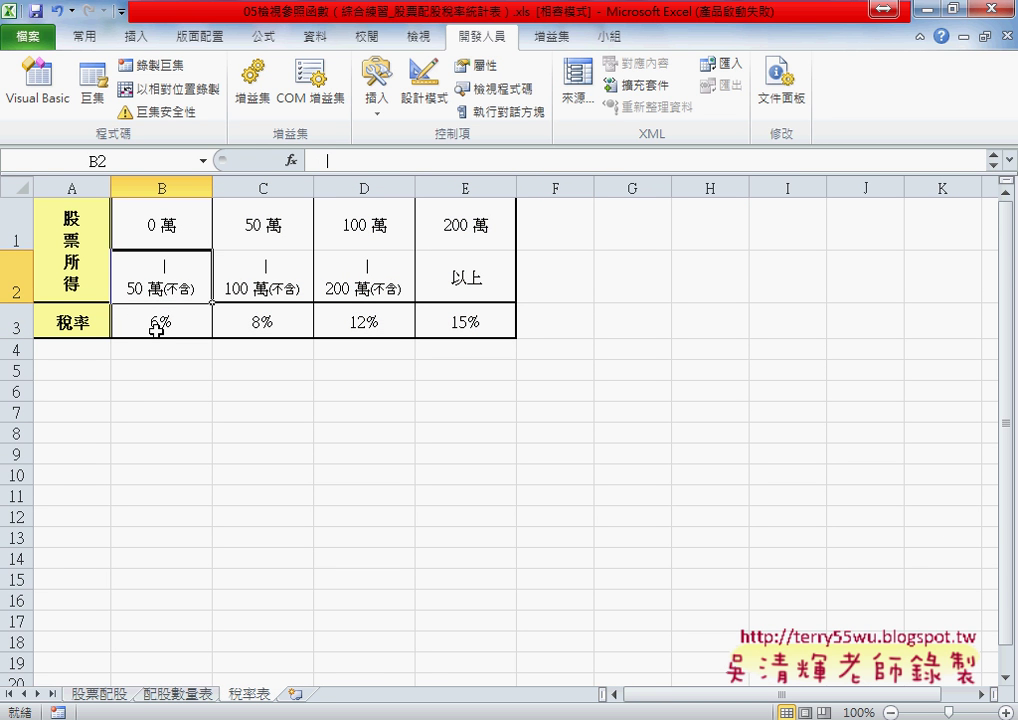
left_click(157, 330)
left_click(272, 230)
left_click(271, 282)
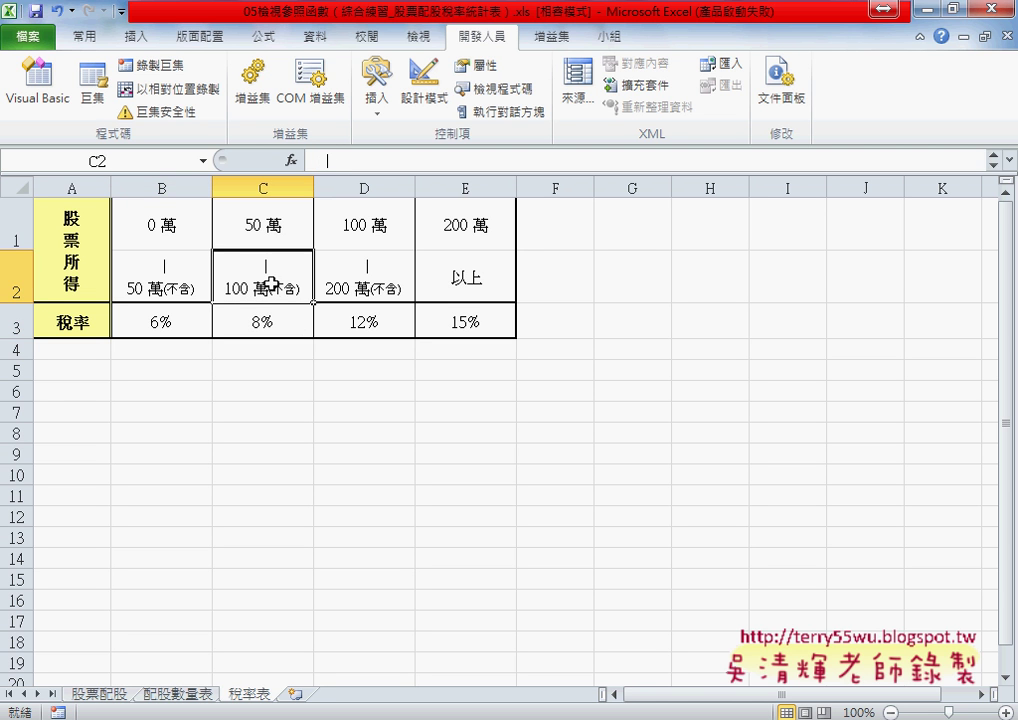
left_click(270, 322)
left_click(366, 238)
left_click(368, 285)
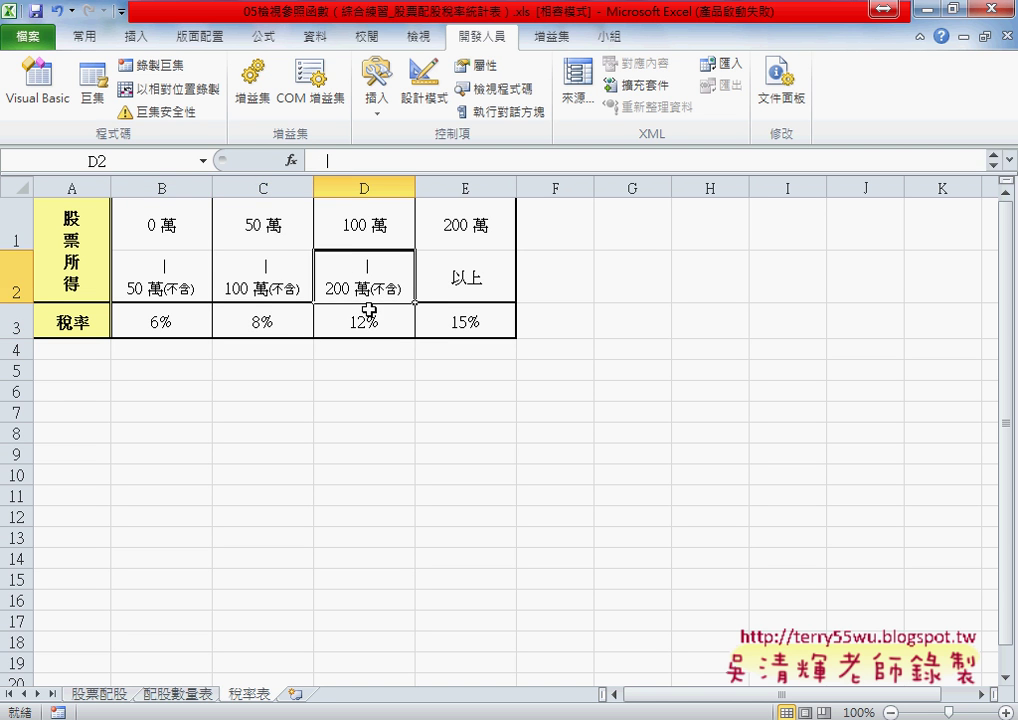
left_click(369, 311)
Select the income thresholds in row 1, then go back to the 股票配股 sheet
left_click_drag(145, 207, 503, 227)
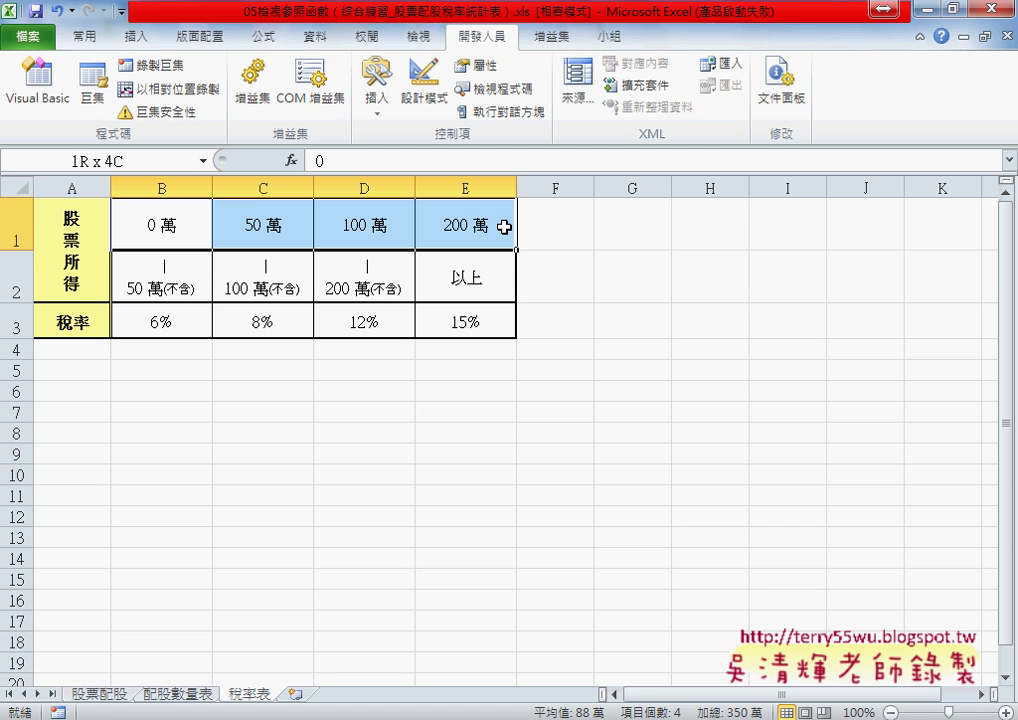
left_click(15, 220)
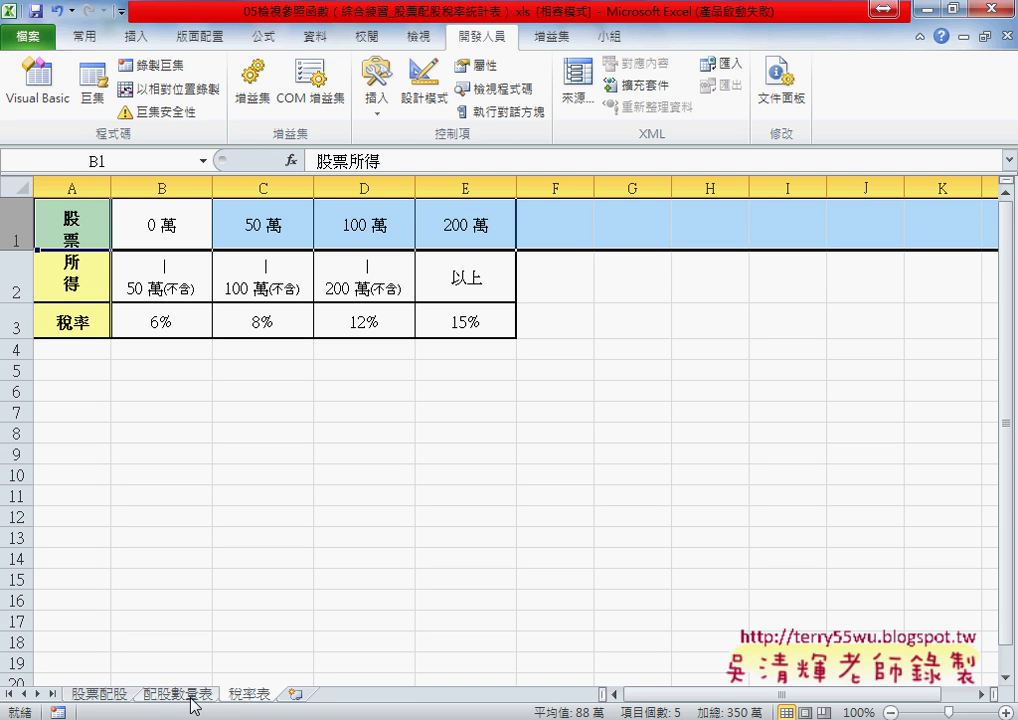
left_click(97, 694)
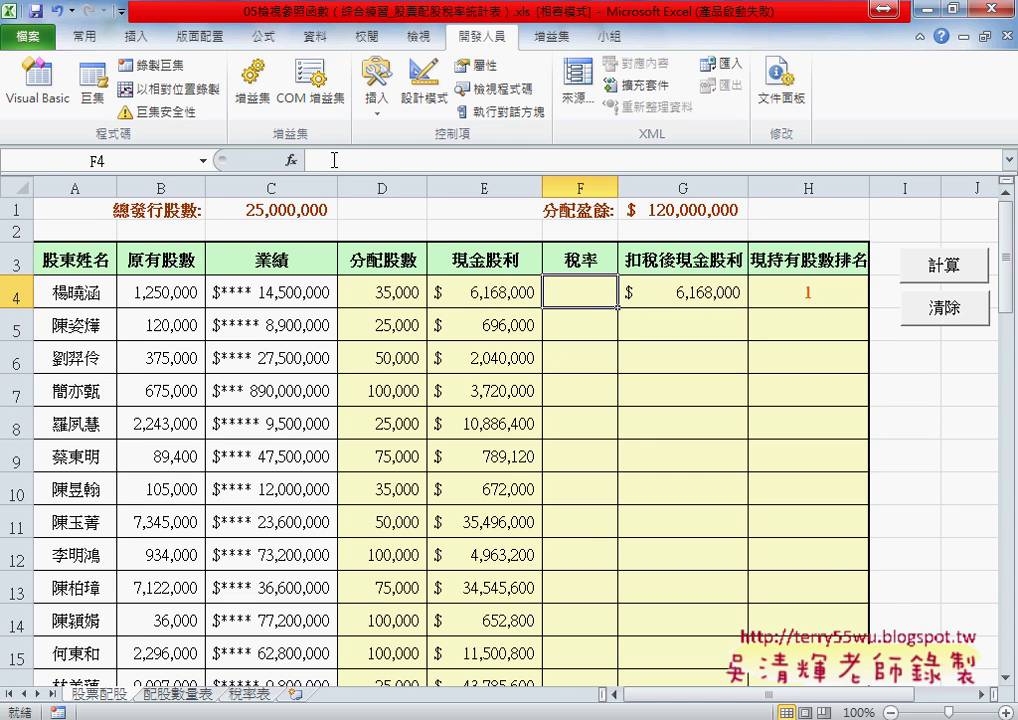
left_click(290, 160)
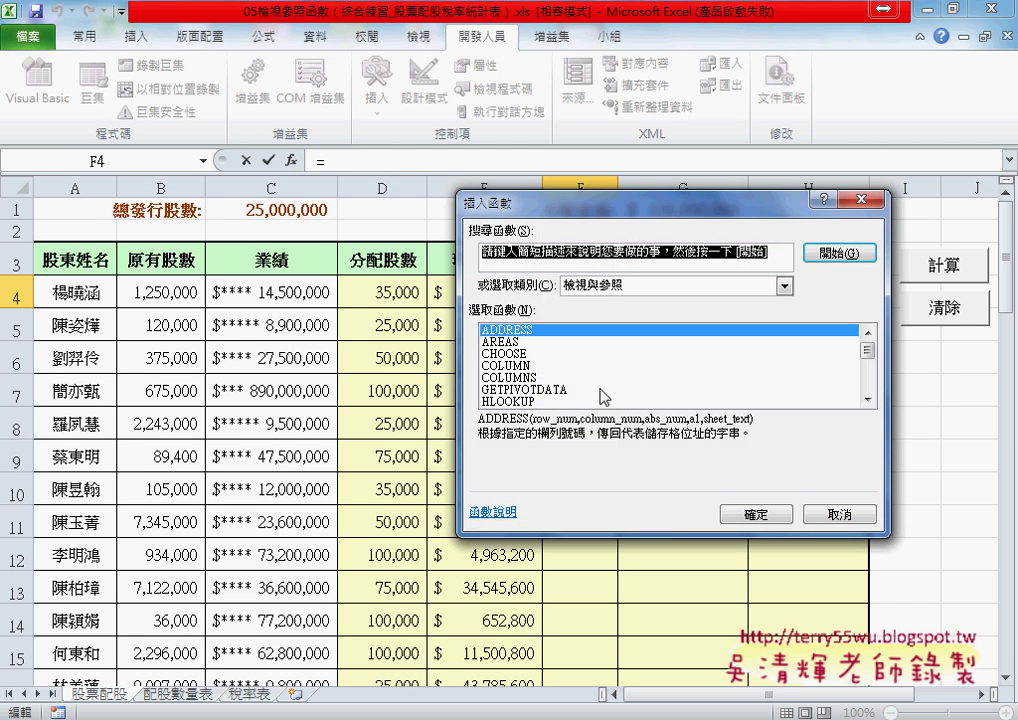
double_click(600, 400)
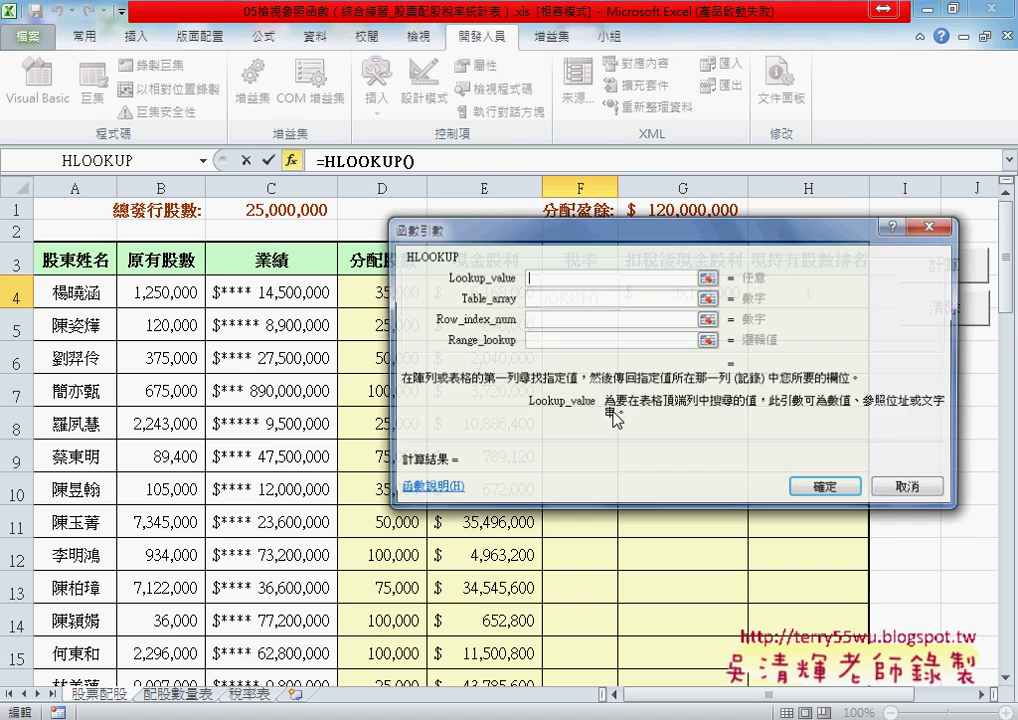
mouse_move(577, 242)
left_mouse_down()
mouse_move(670, 352)
mouse_move(549, 321)
left_mouse_up()
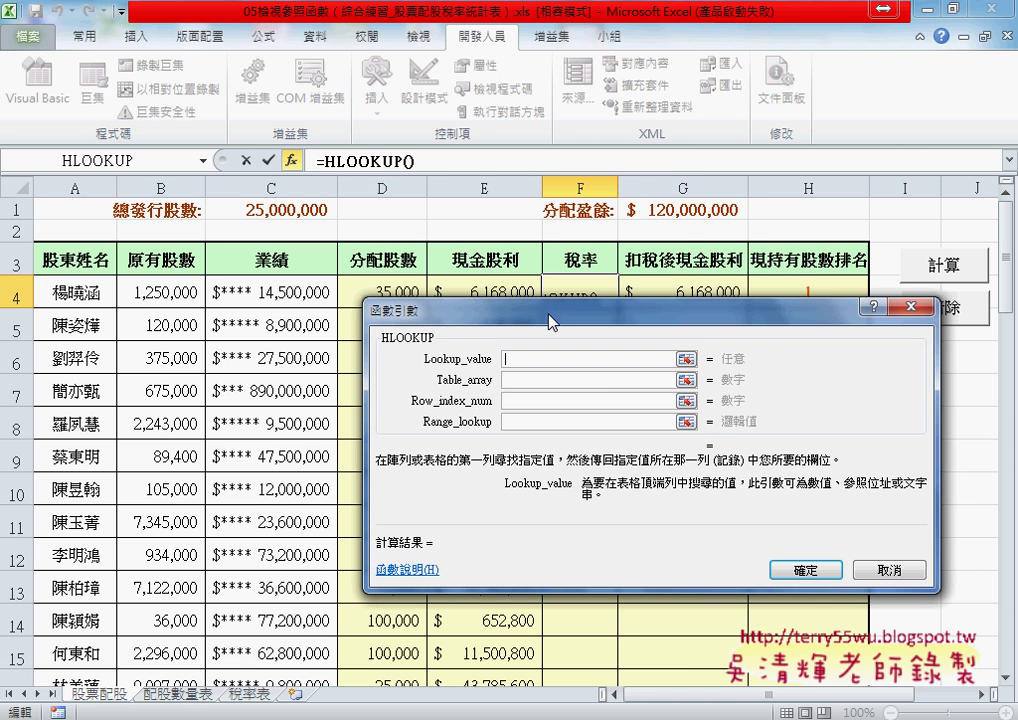
key("F3")
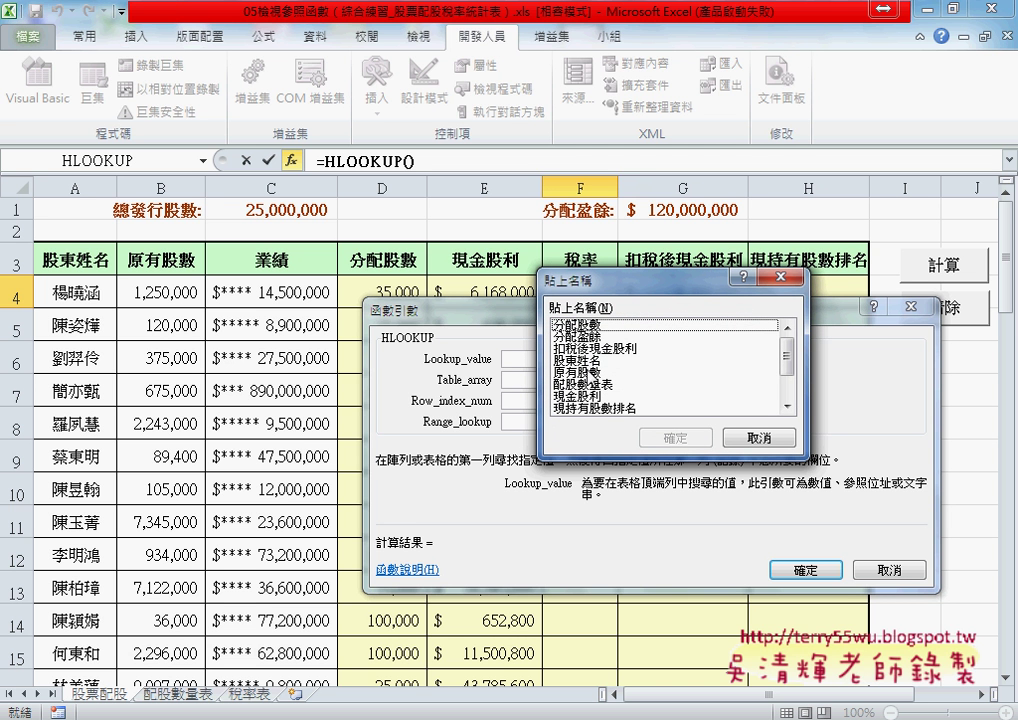
left_click(770, 438)
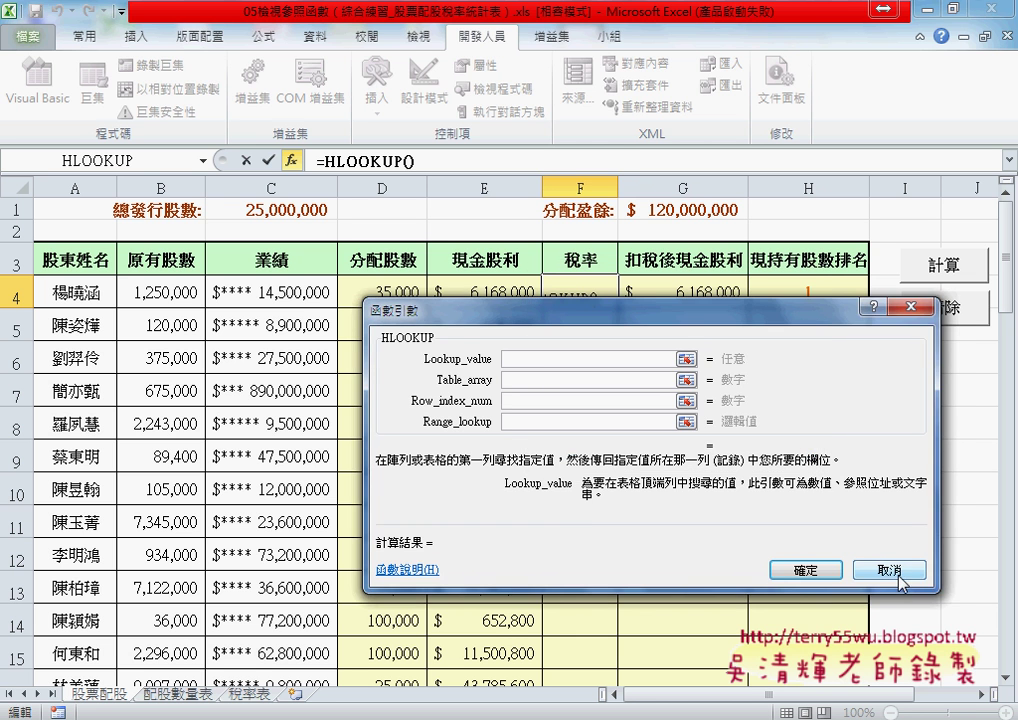
left_click(898, 576)
left_click(494, 293)
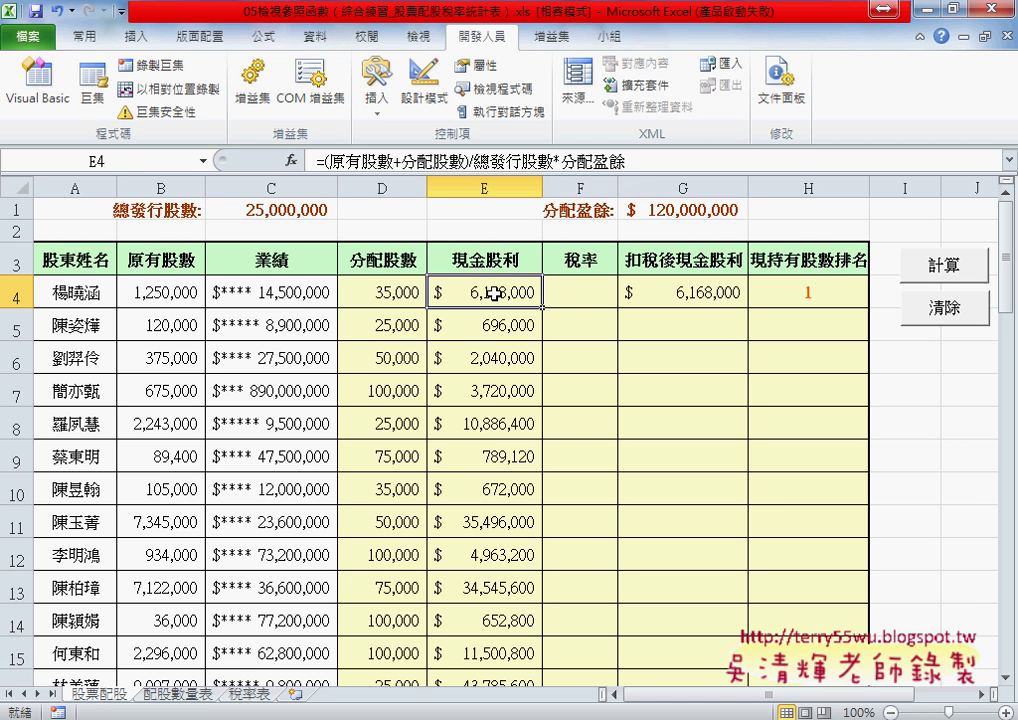
left_click_drag(322, 160, 470, 160)
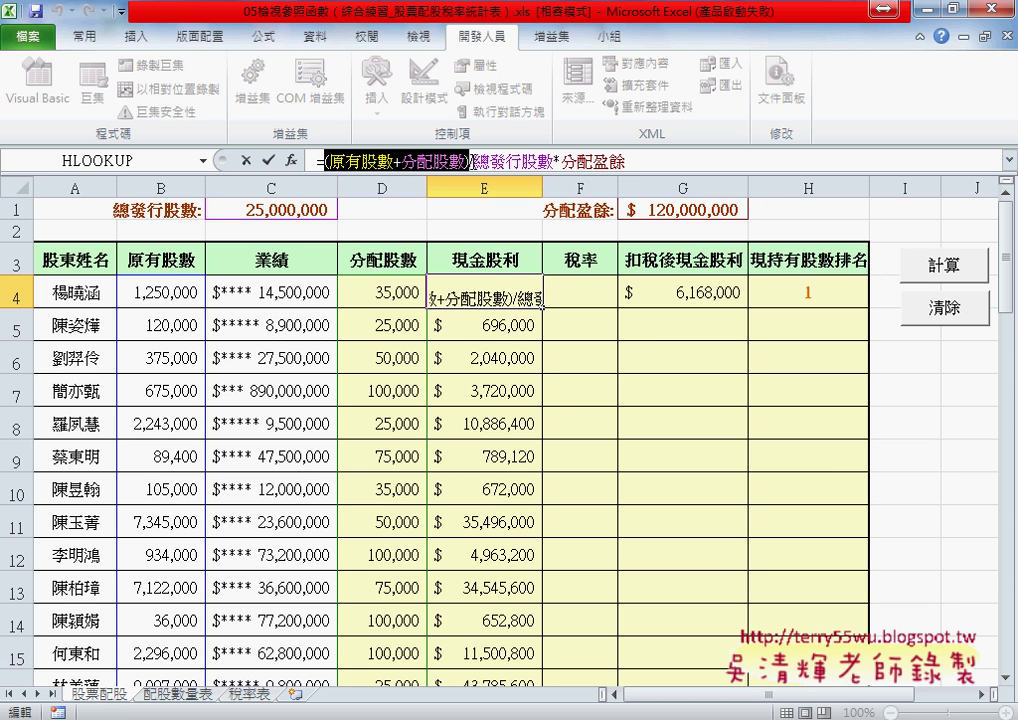
left_click(586, 295)
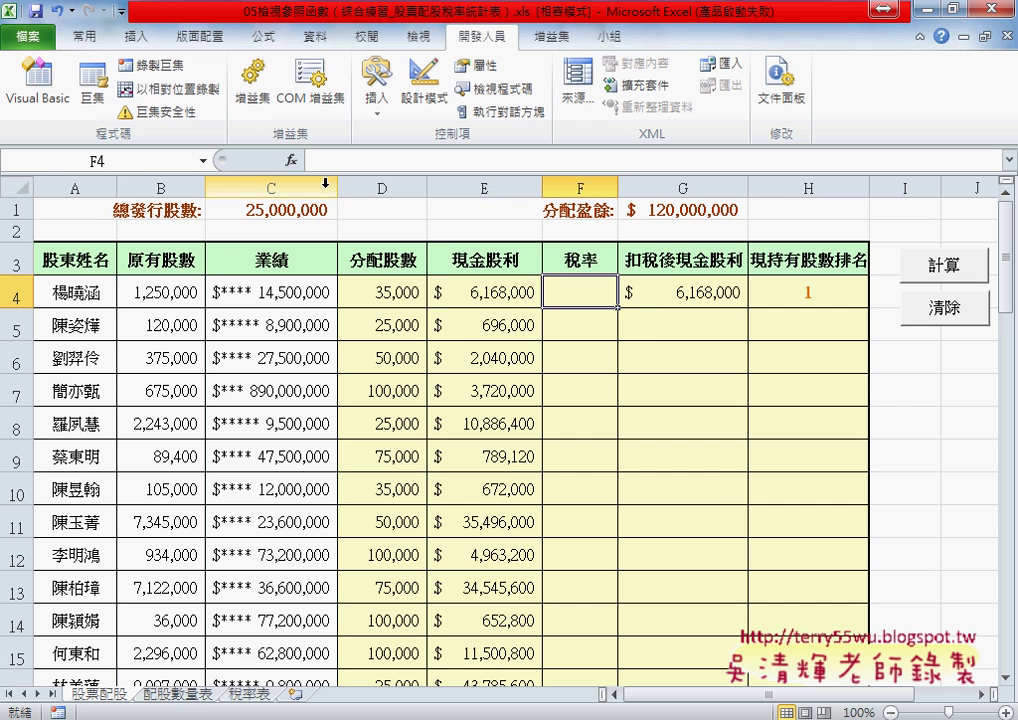
Insert HLOOKUP into F4 with lookup value (原有股數+分配股數)/10000
key("shift+F3")
double_click(533, 484)
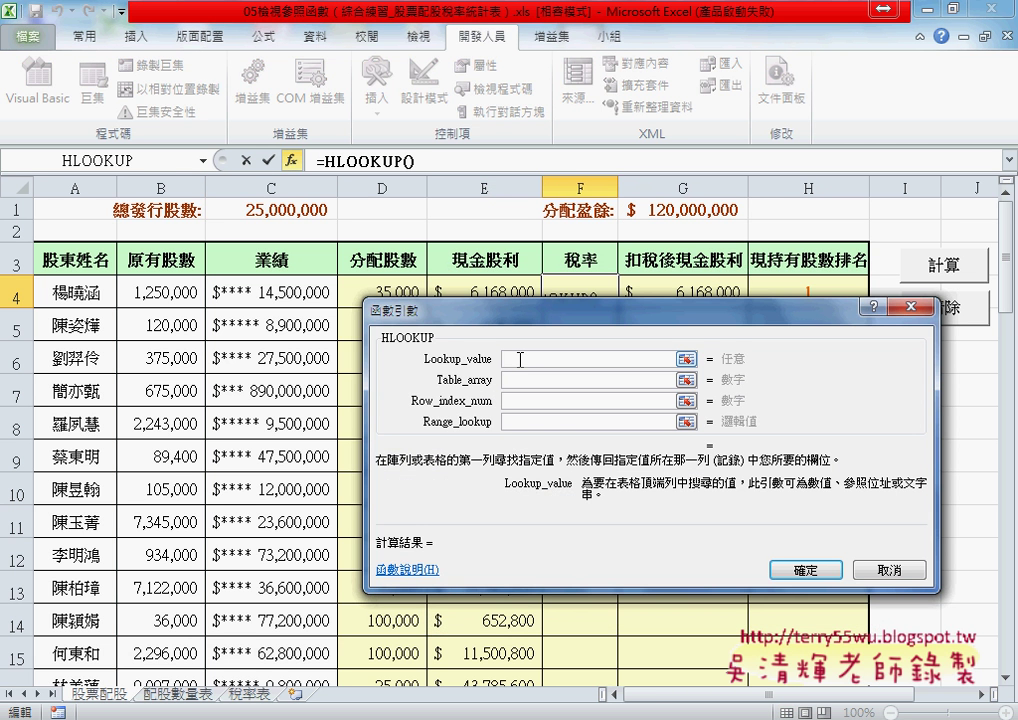
type("(原有股數+分配股數)/")
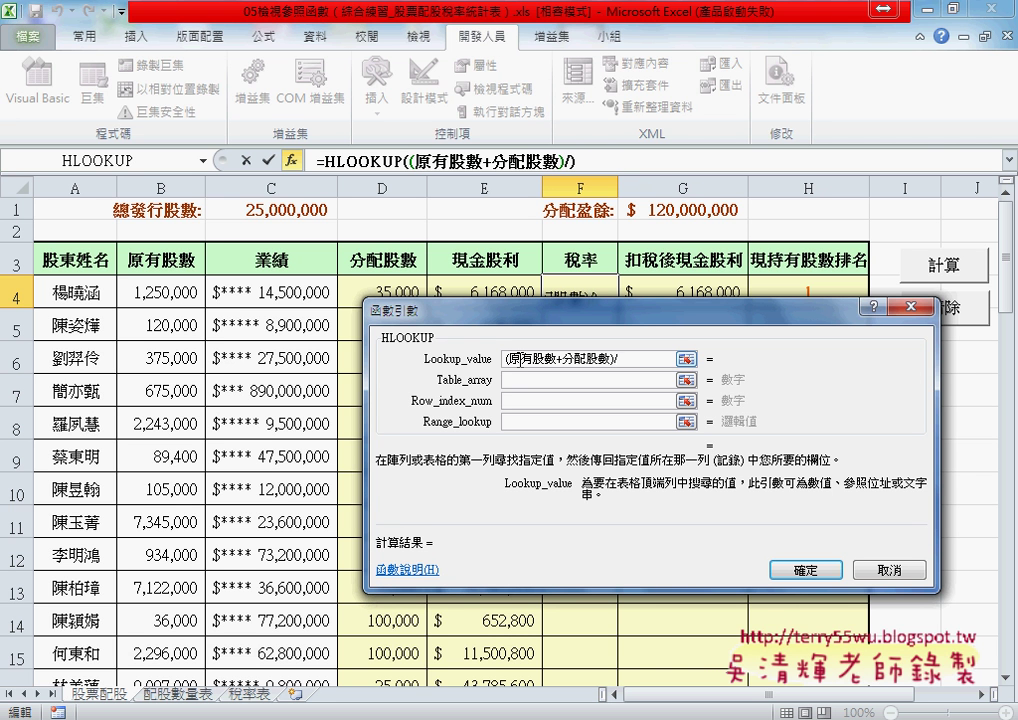
type("10000")
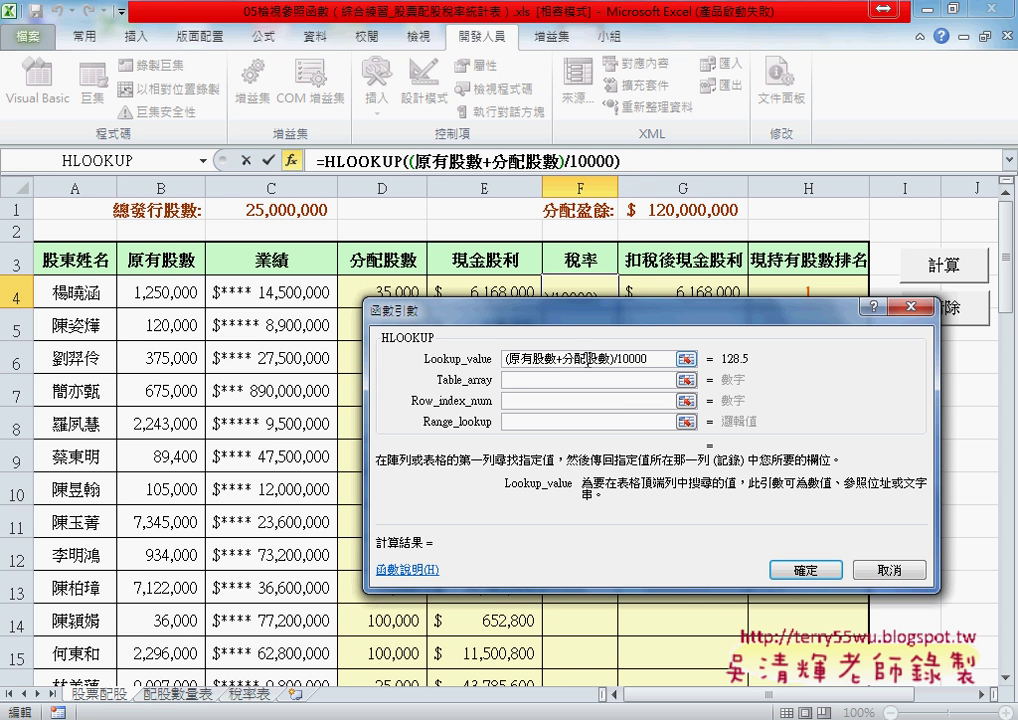
Set HLOOKUP's Table_array to the defined name 稅率表
left_click(573, 379)
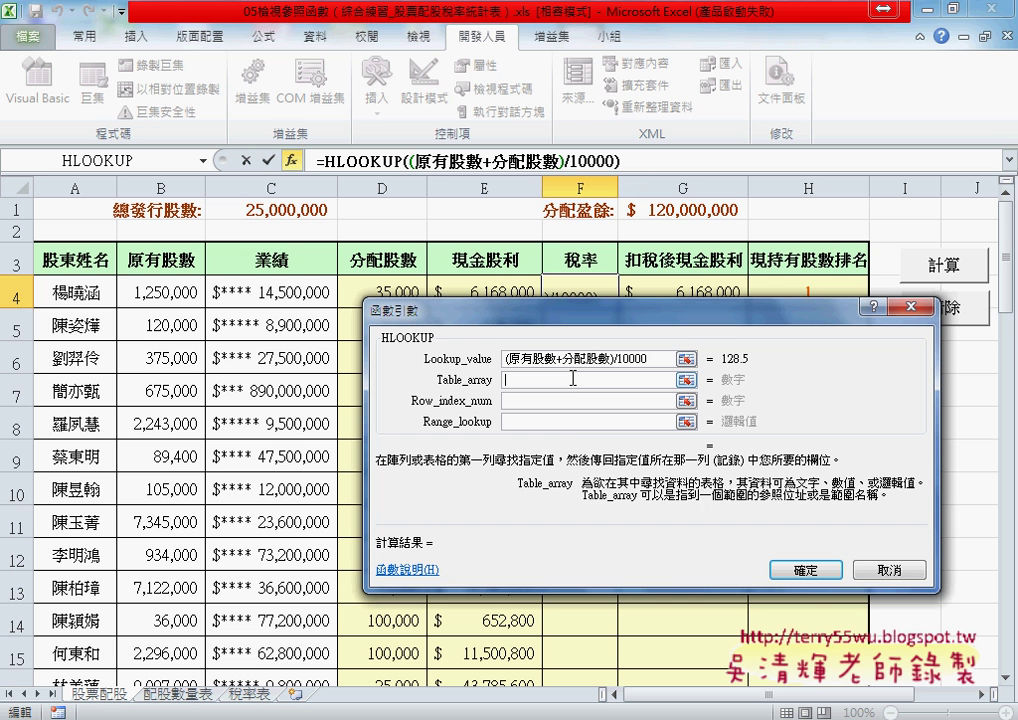
key("F3")
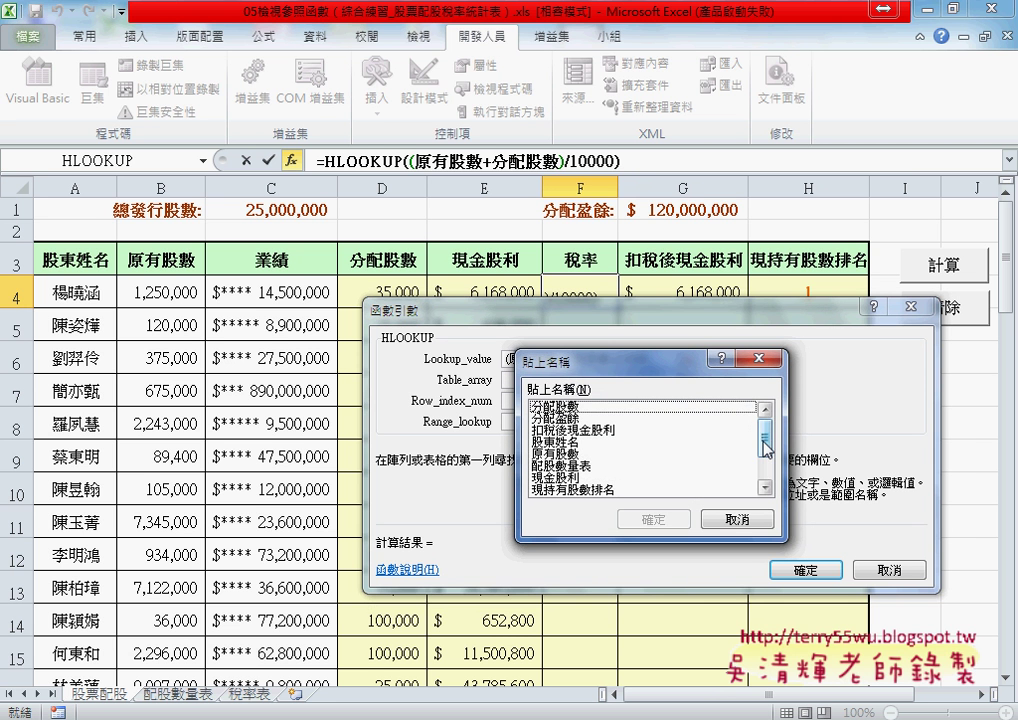
scroll(600, 462, "down", 2)
left_click(548, 466)
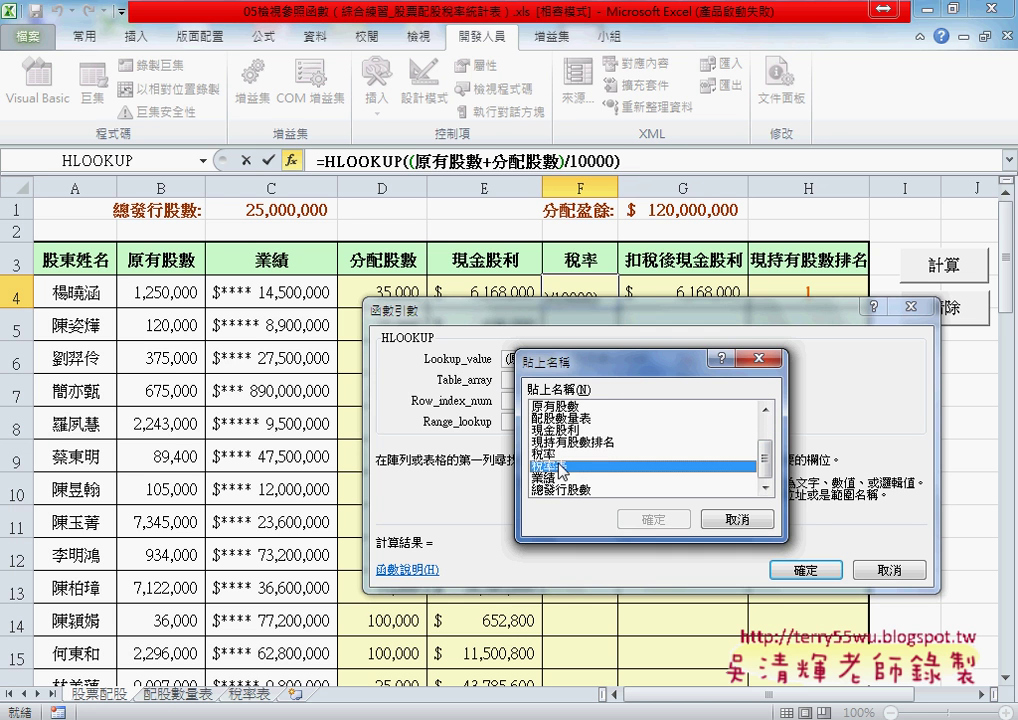
left_click(652, 520)
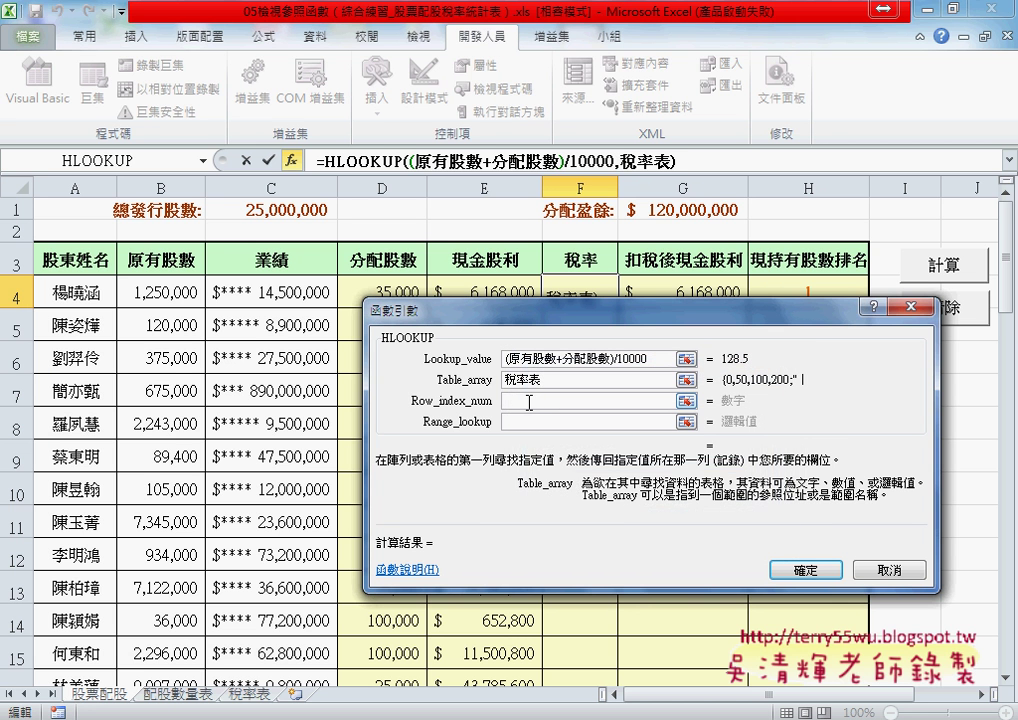
left_click(525, 400)
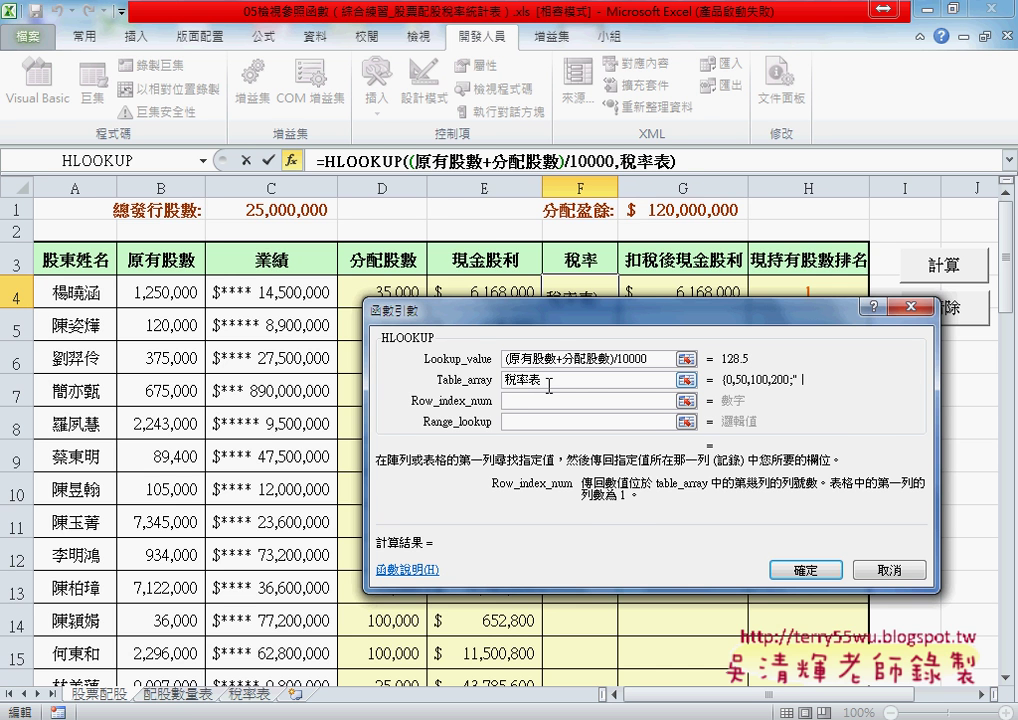
left_click(548, 383)
left_click_drag(547, 307, 527, 368)
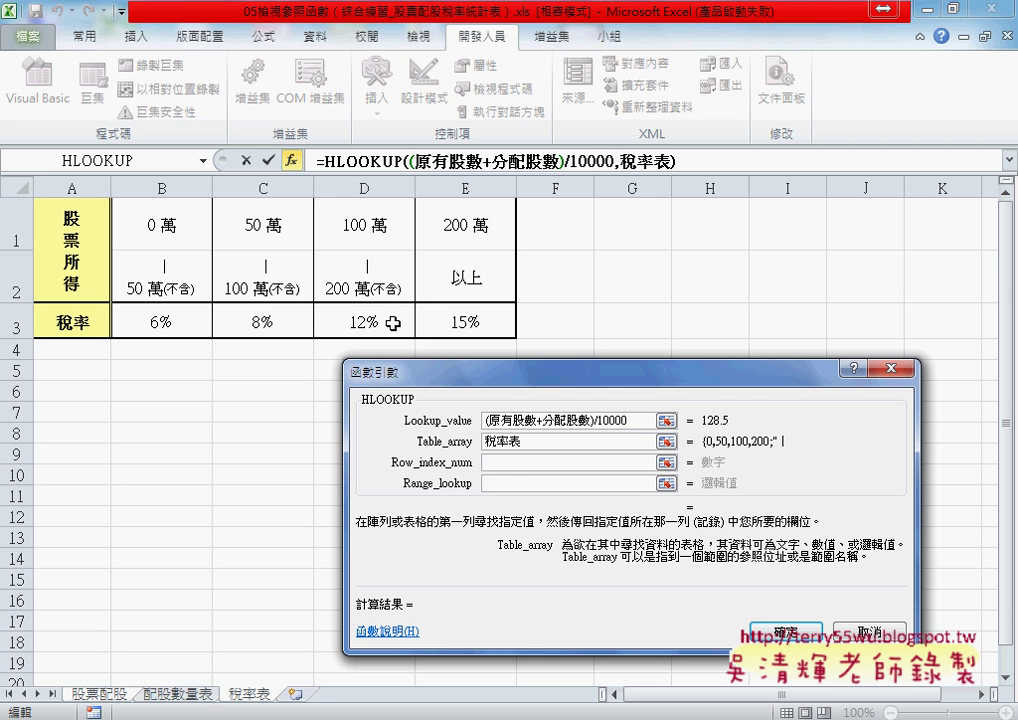
Set Row_index_num to 3 and Range_lookup to 1, giving F4 a 12% rate
left_click(575, 462)
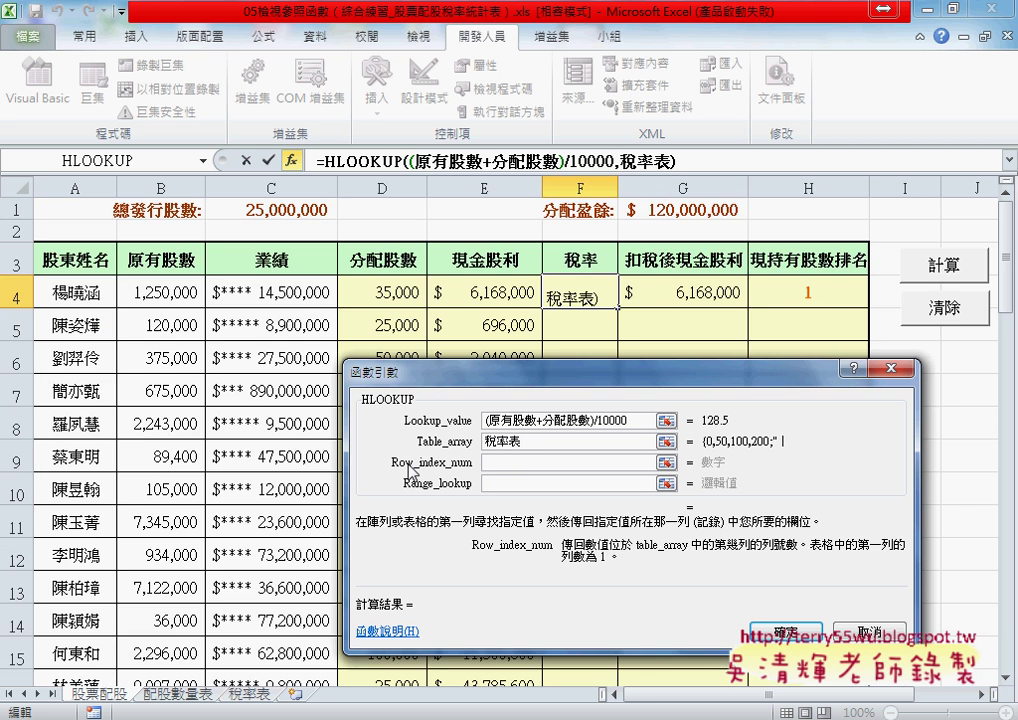
type("3")
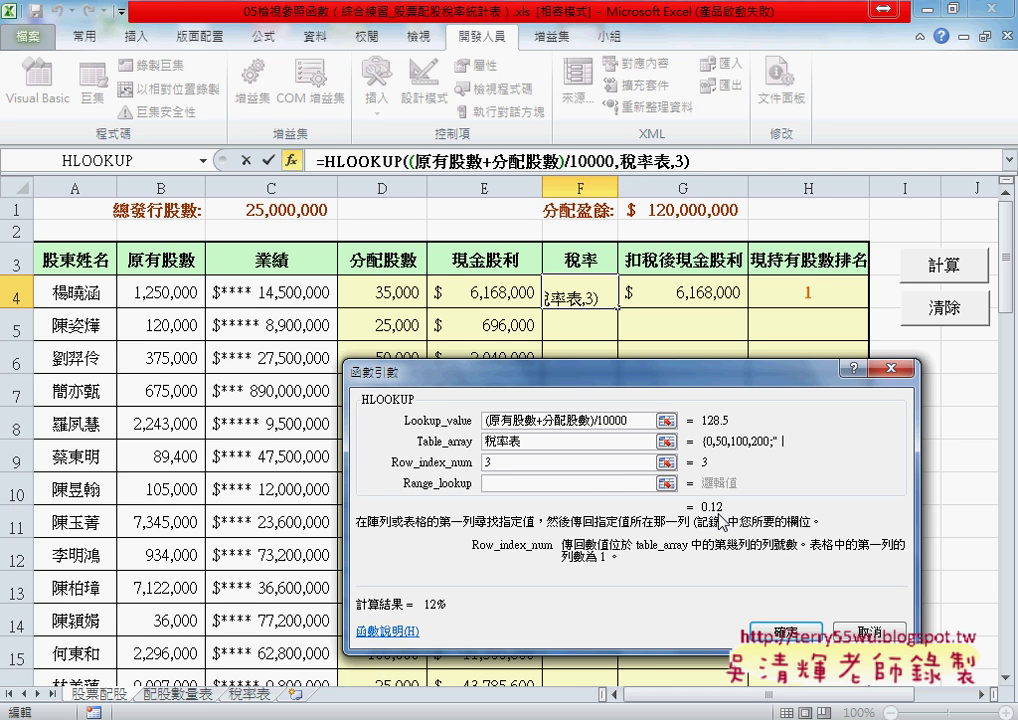
left_click(609, 484)
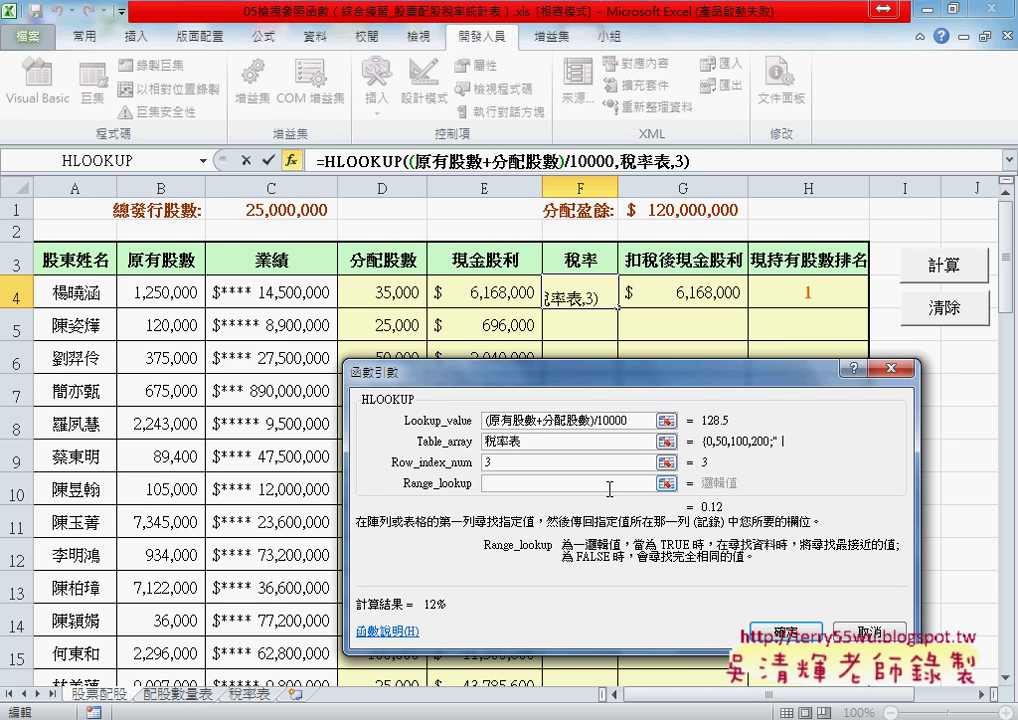
type("1")
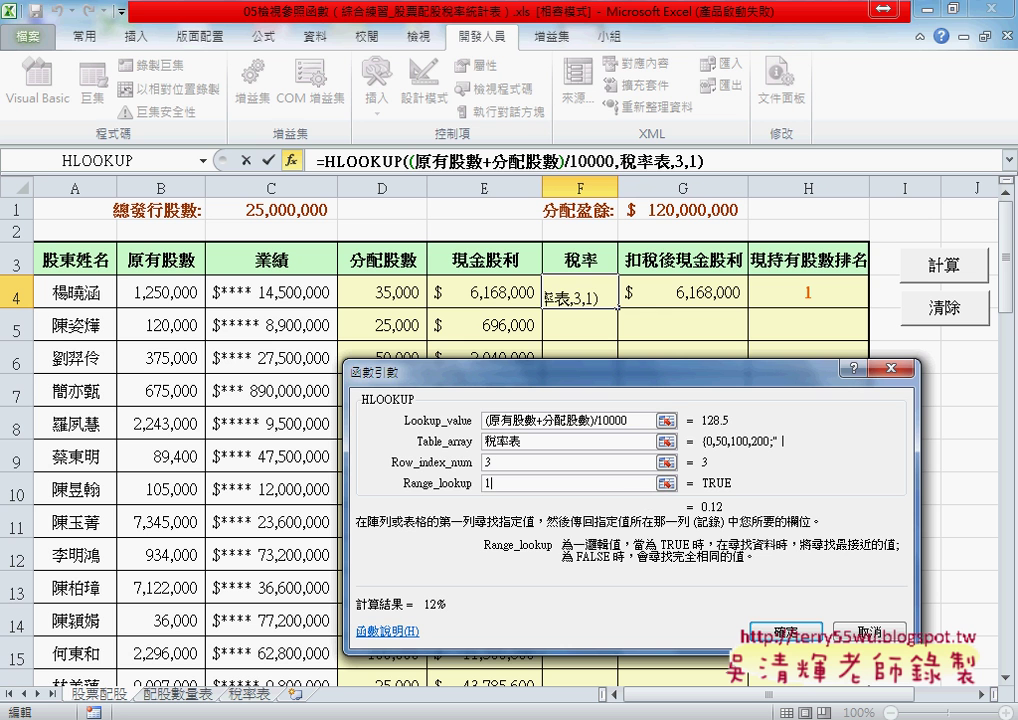
key("Return")
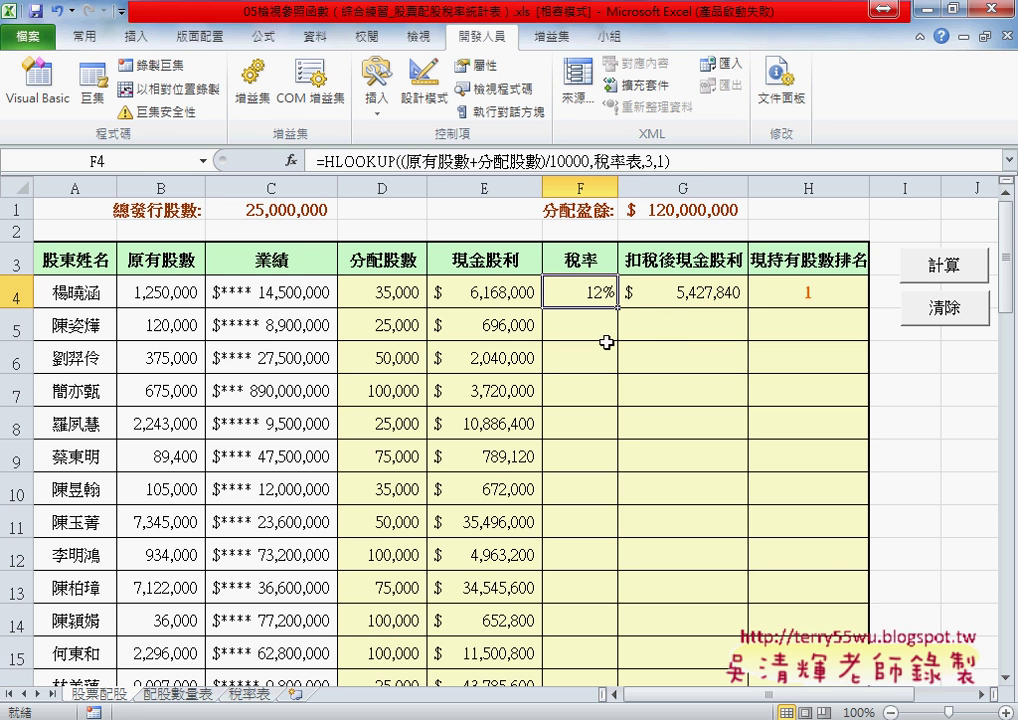
Fill F4's tax rate down column F, check G4's formula, and fill it down column G
double_click(618, 309)
left_click(699, 302)
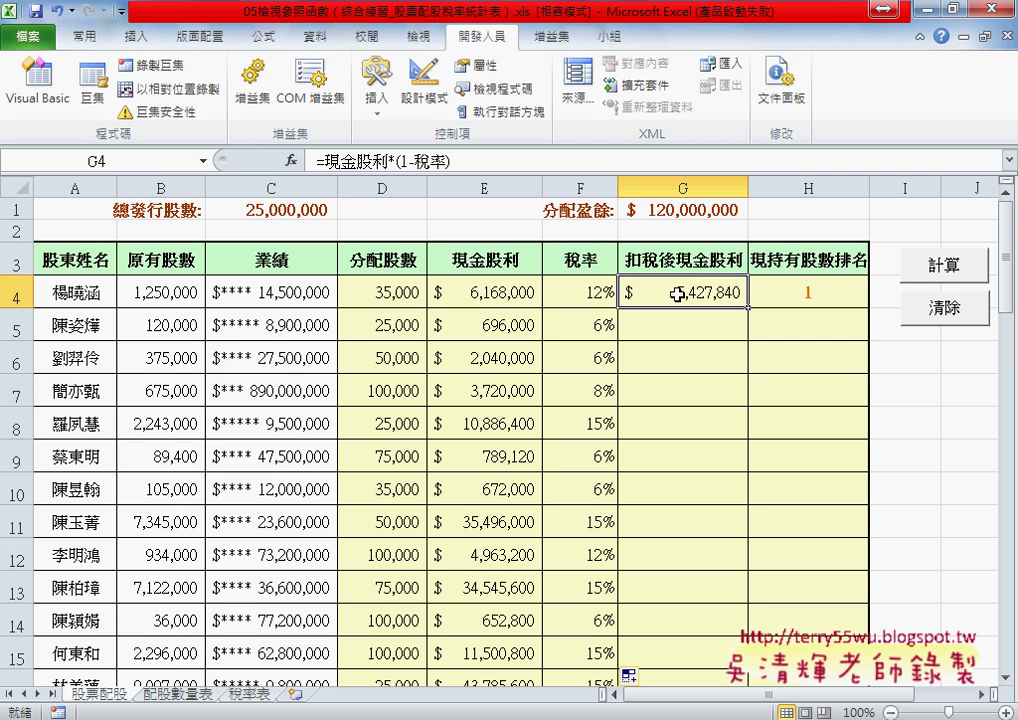
left_click(323, 162)
left_click(258, 161)
double_click(747, 307)
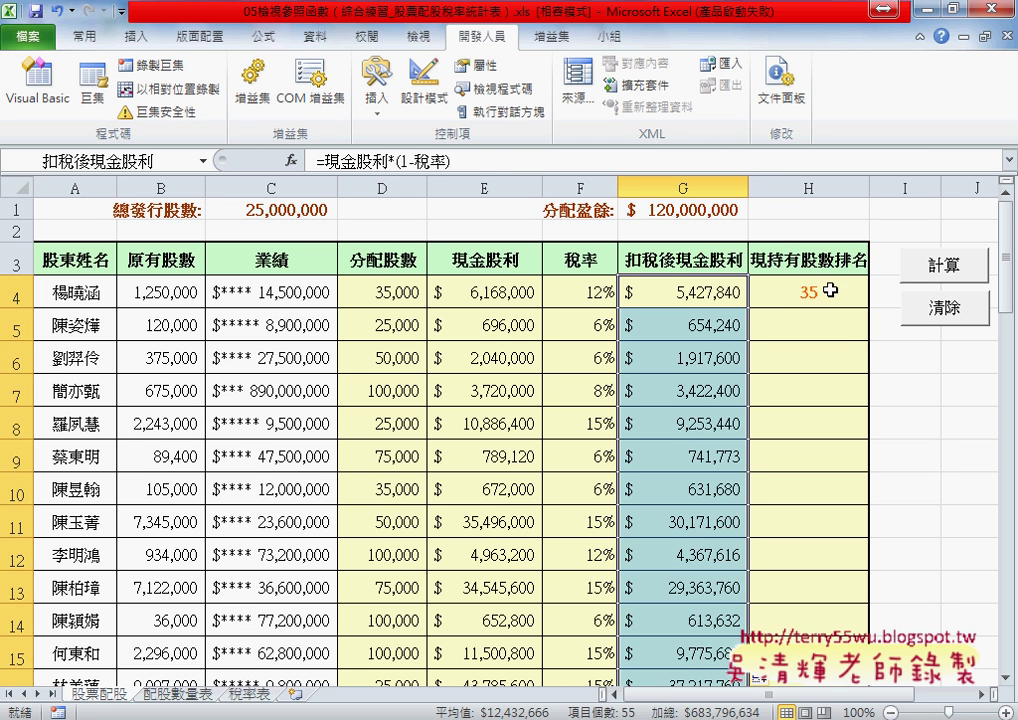
left_click(831, 291)
Complete H4 as =RANK.EQ(G4,扣稅後現金股利) with Order left blank, showing rank 35
key("F2")
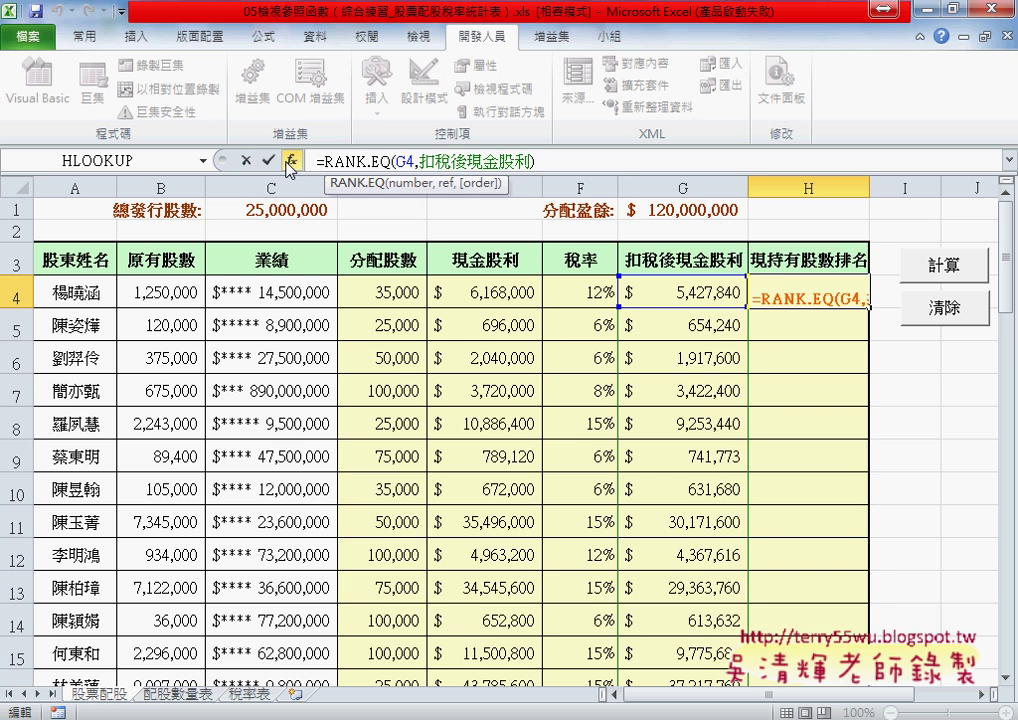
left_click(291, 160)
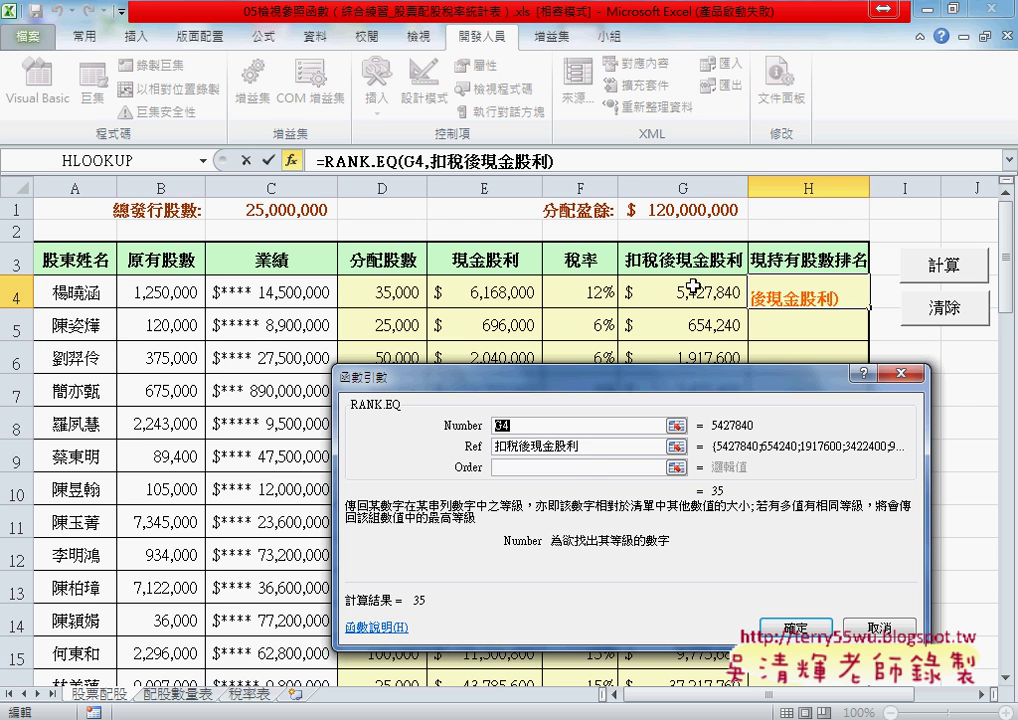
left_click_drag(650, 446, 497, 447)
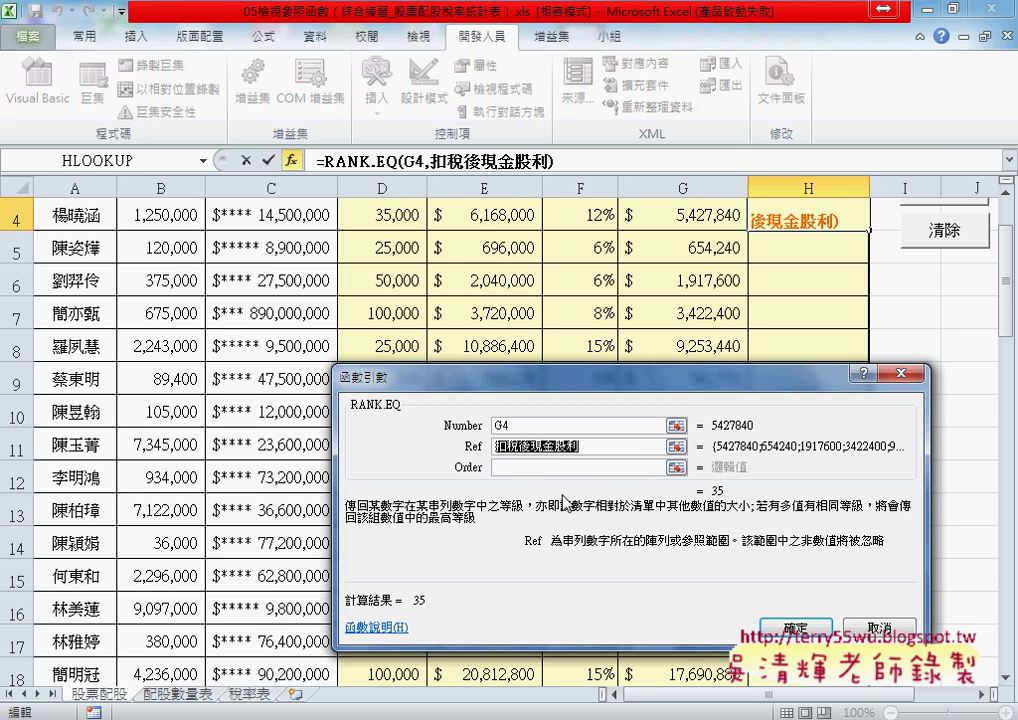
left_click(470, 470)
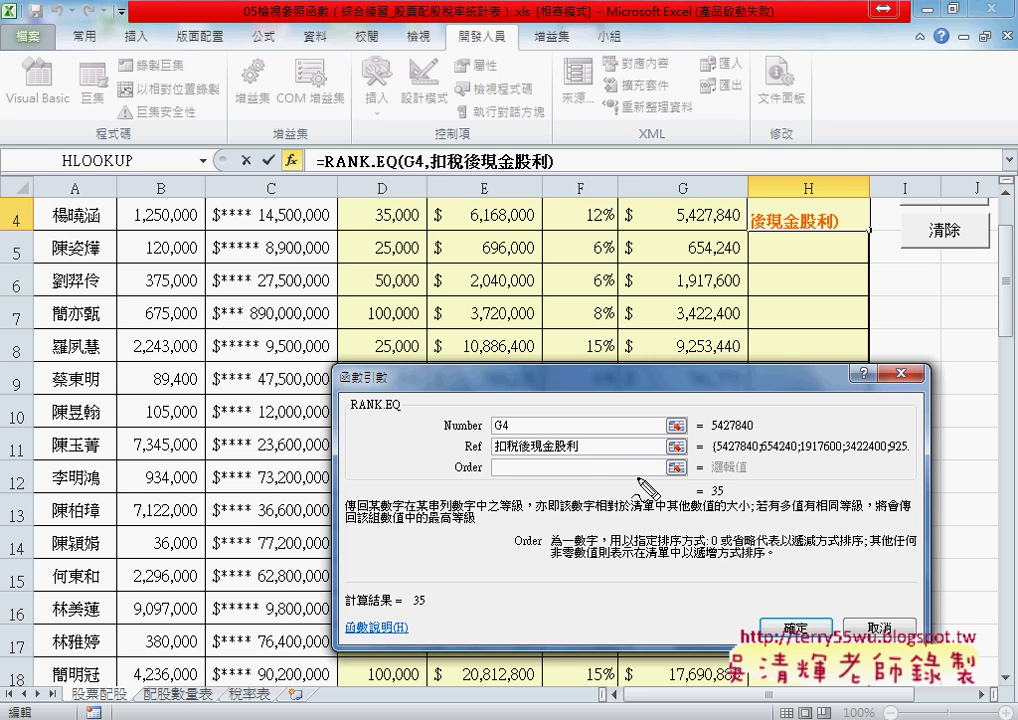
mouse_move(598, 457)
left_mouse_down()
mouse_move(545, 460)
mouse_move(574, 461)
left_mouse_up()
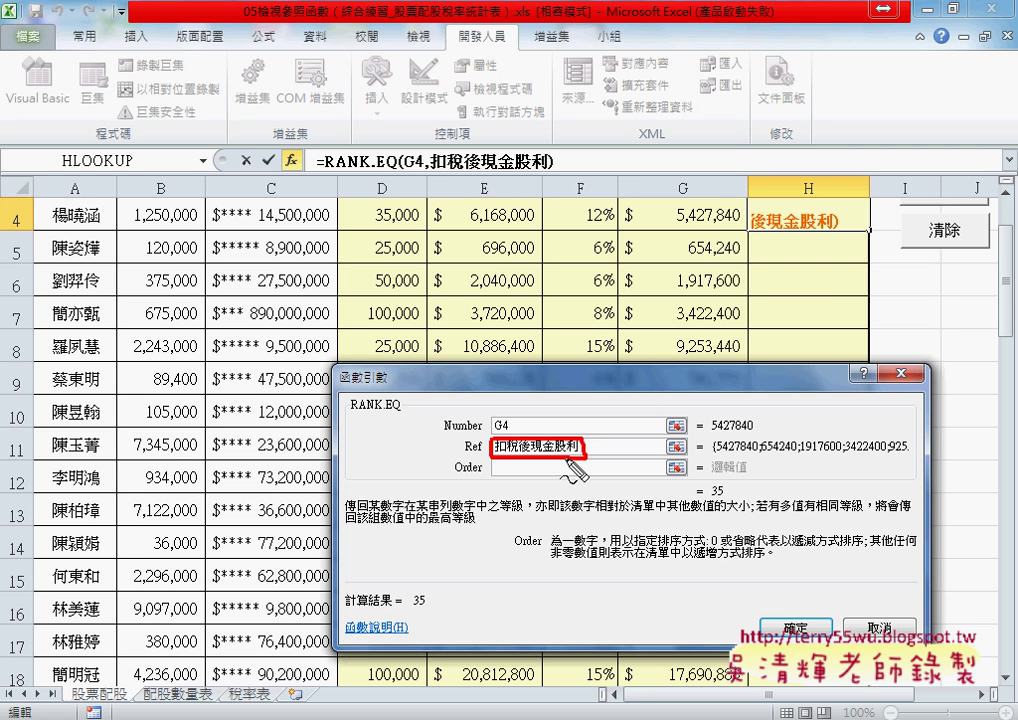
left_click_drag(797, 189, 844, 262)
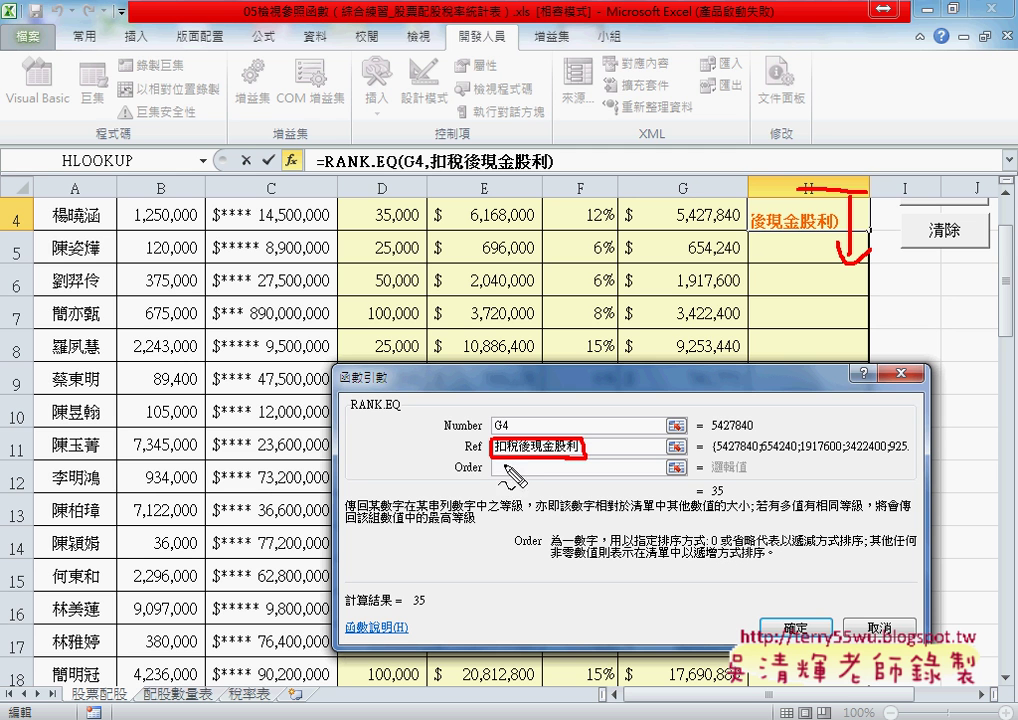
left_click_drag(732, 547, 774, 547)
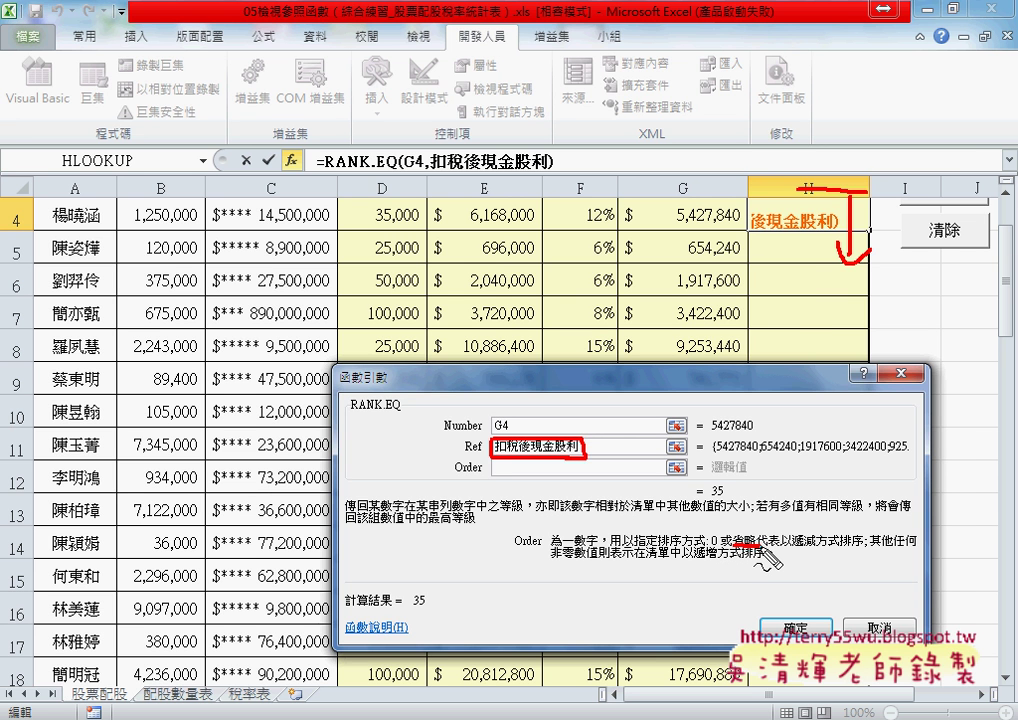
key("Escape")
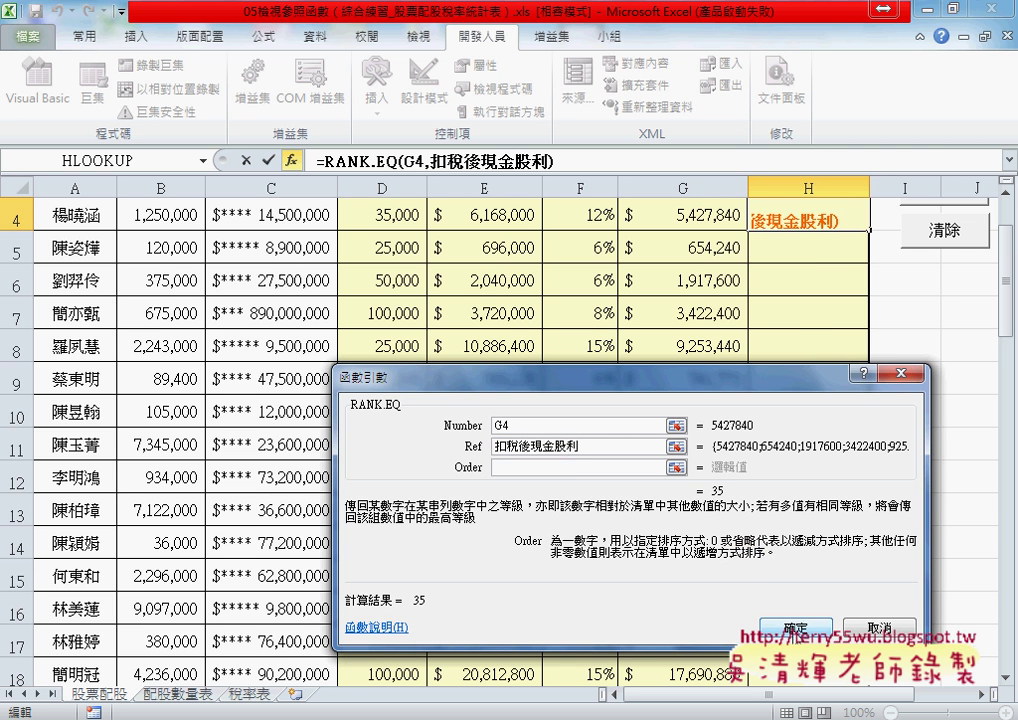
key("Return")
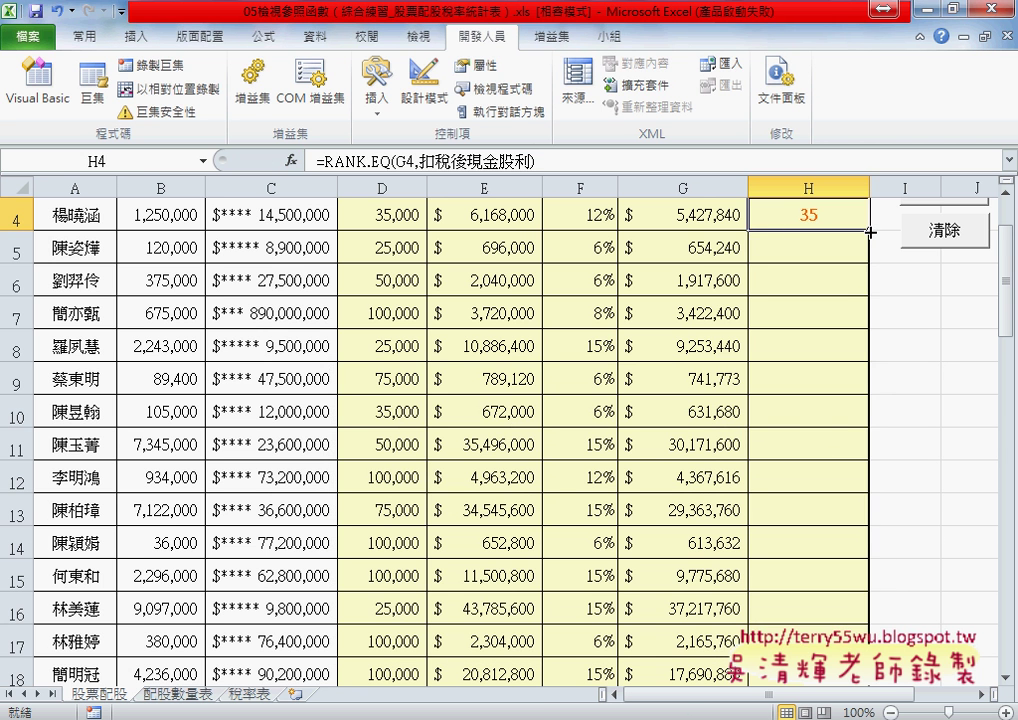
Copy H4's RANK.EQ formula down column H, then check the formulas in H16 (rank 1) and G16
double_click(869, 230)
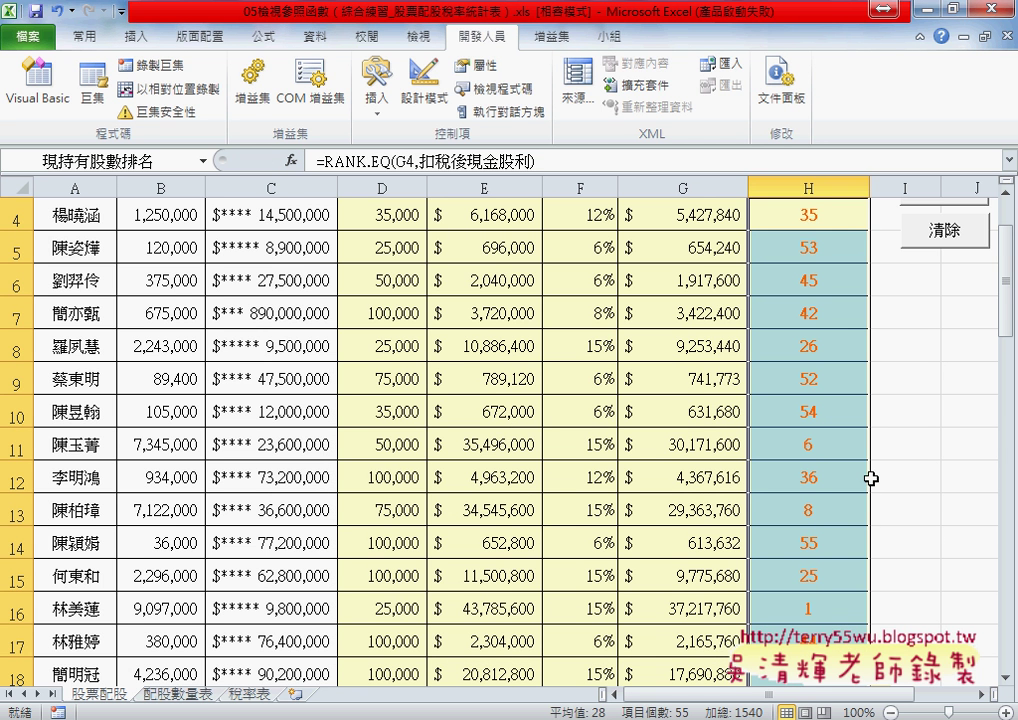
scroll(872, 477, "down", 1)
left_click(822, 511)
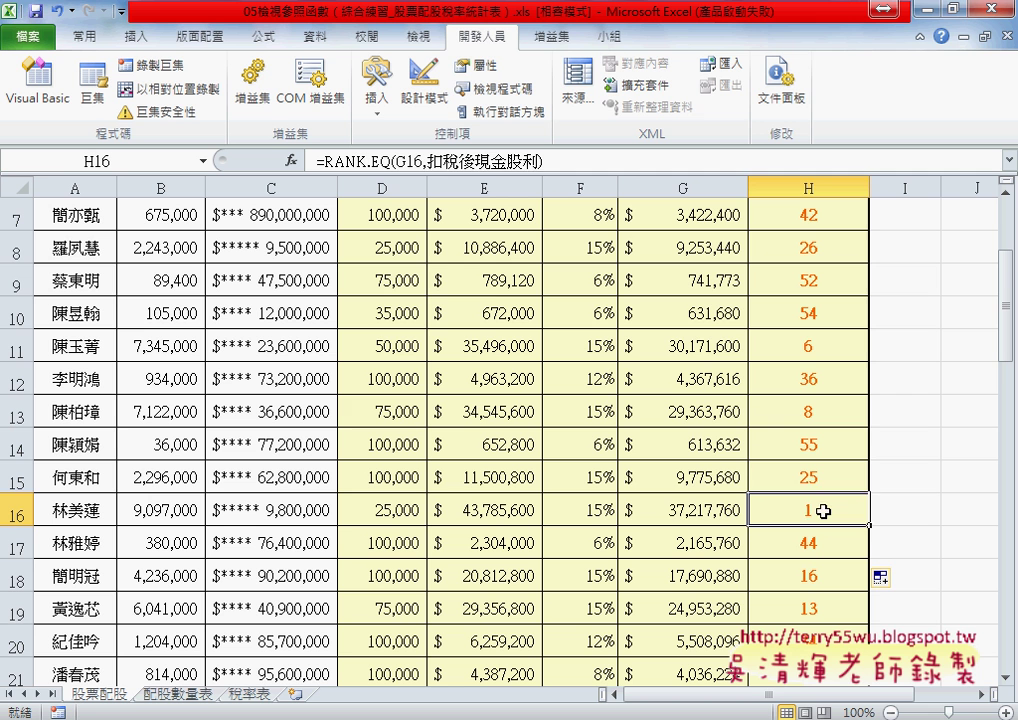
left_click(735, 510)
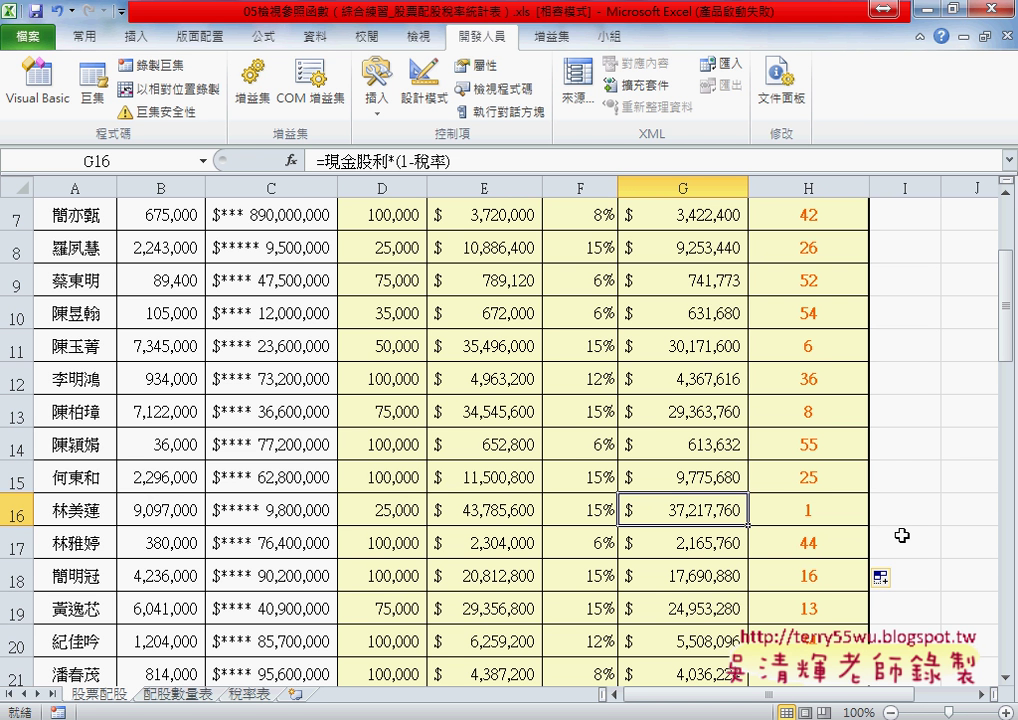
scroll(902, 536, "up", 2)
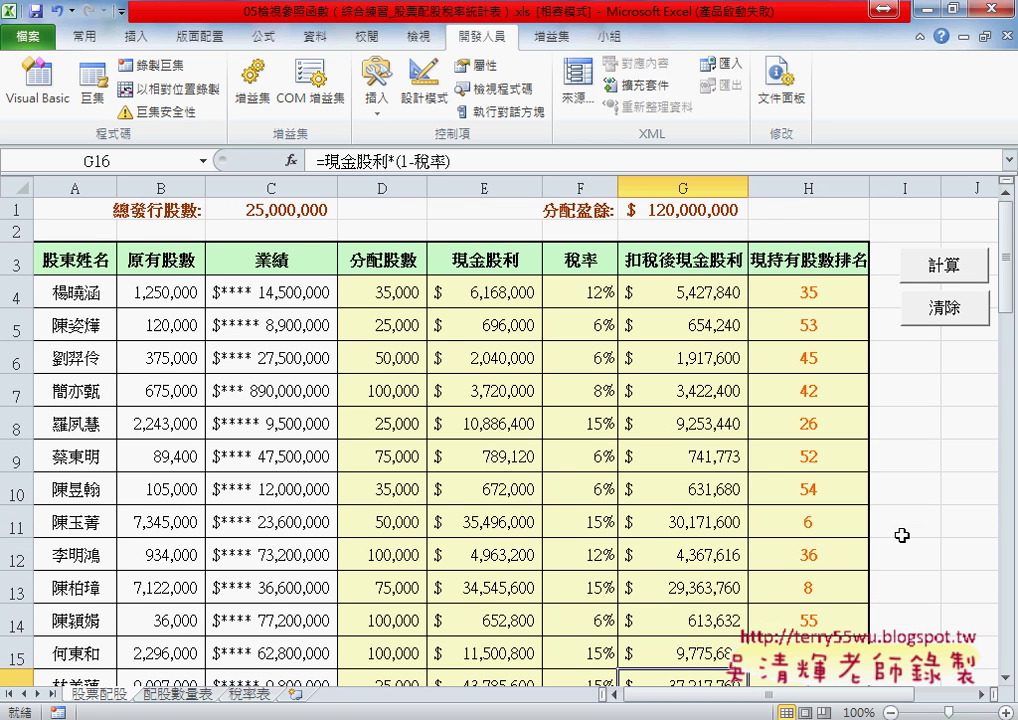
scroll(902, 536, "down", 1)
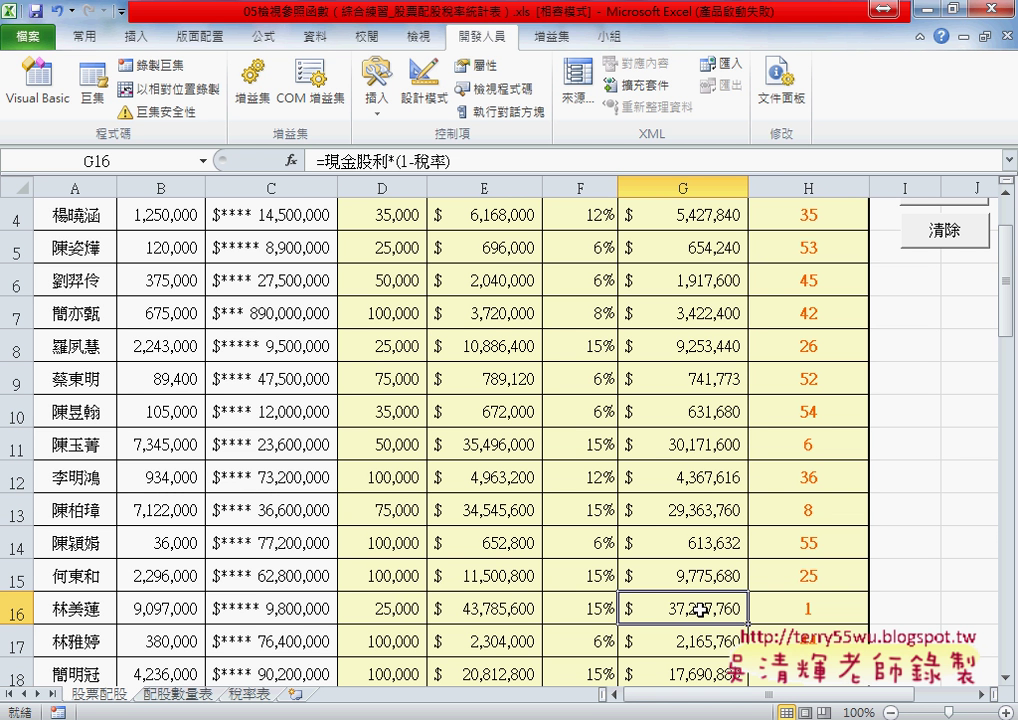
scroll(658, 447, "up", 1)
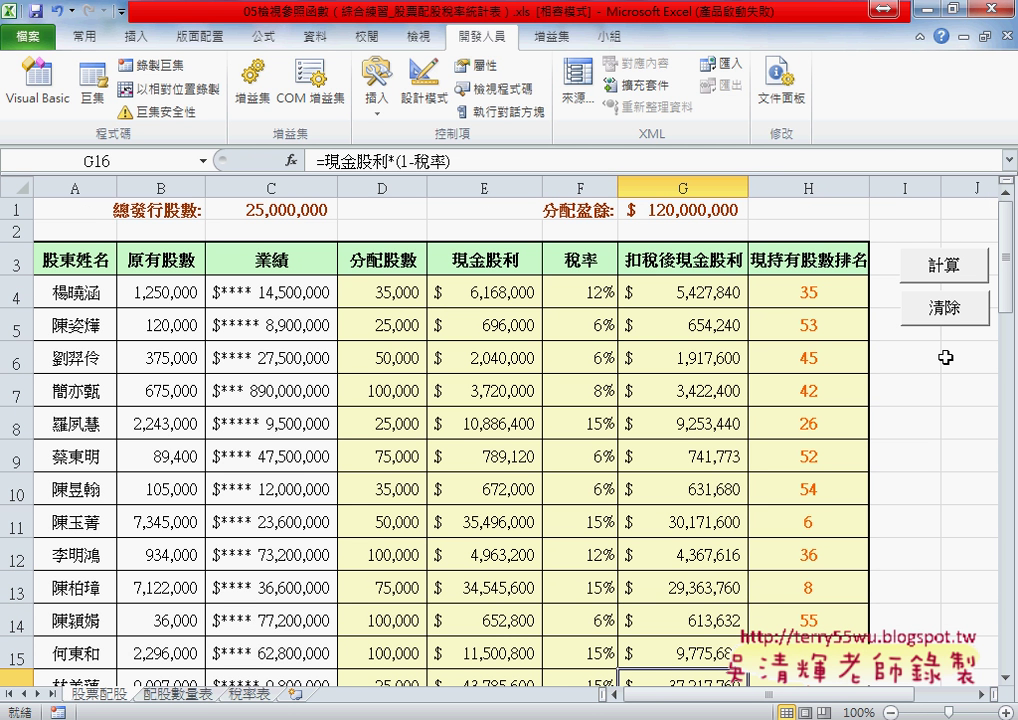
Run 清除 then 計算 on columns D–H, then open 清除's assigned macro code in Module1
left_click(944, 312)
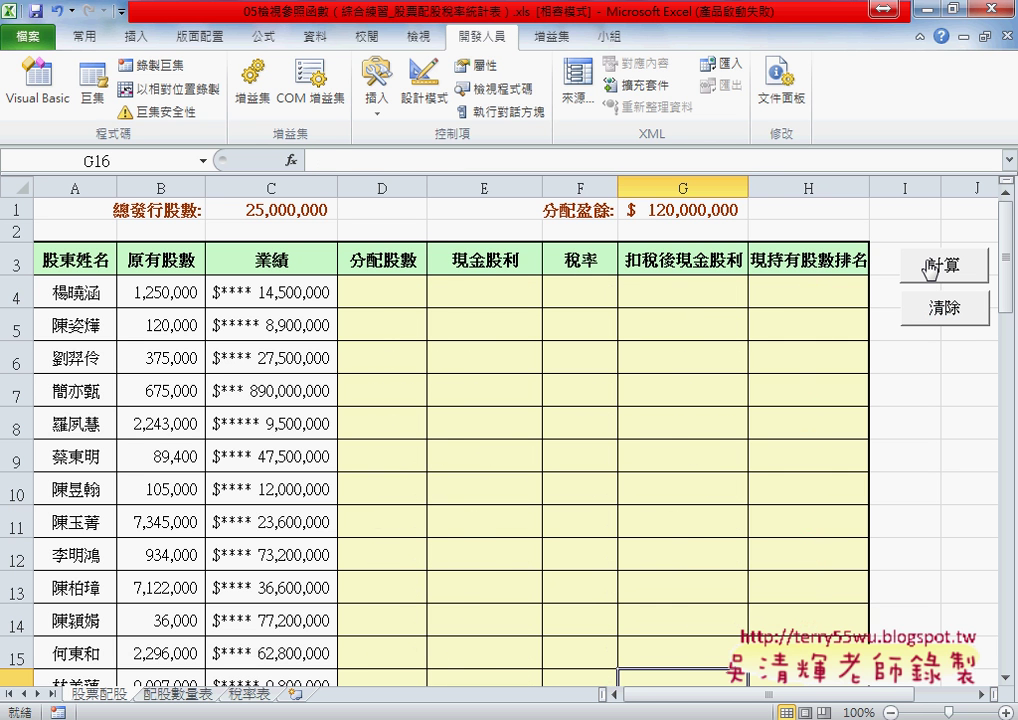
left_click(931, 268)
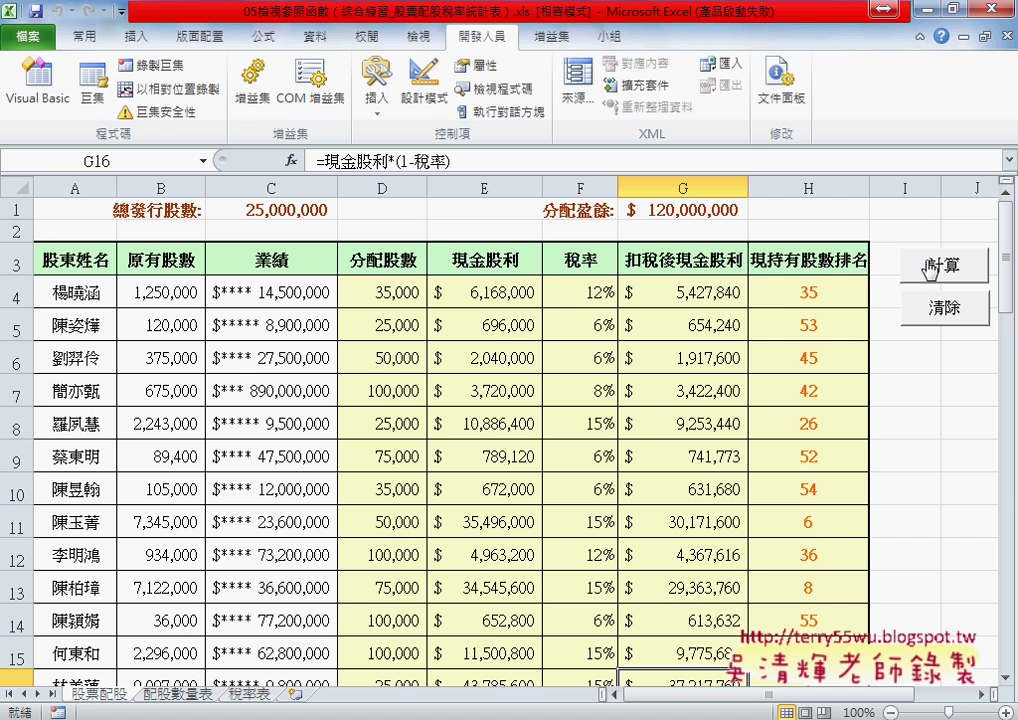
right_click(933, 315)
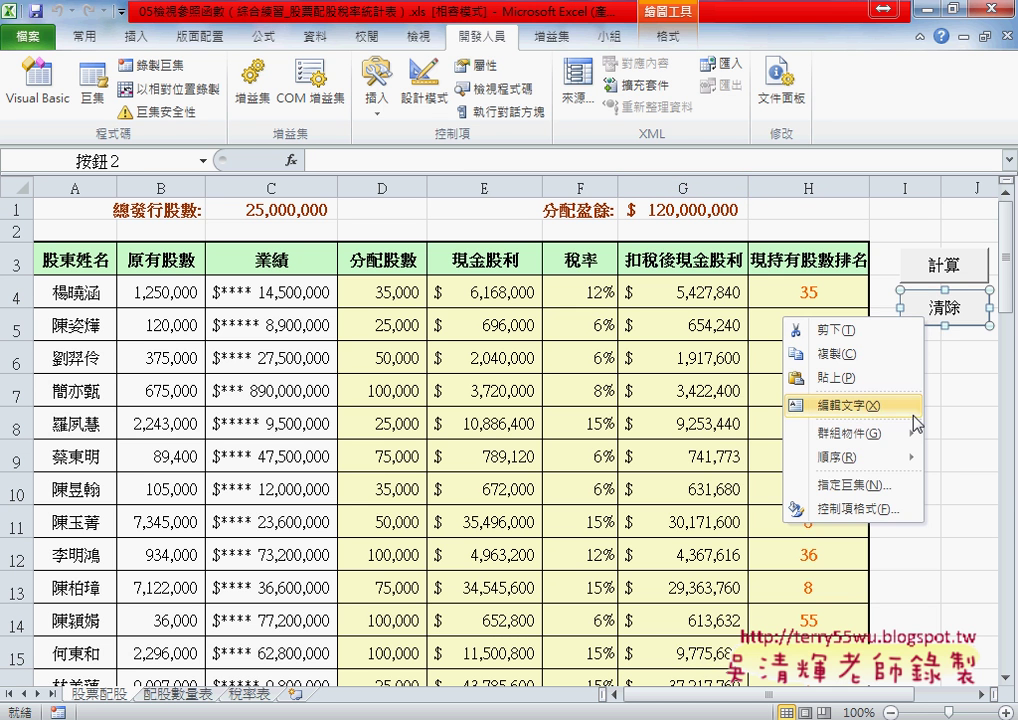
left_click(897, 485)
left_click(971, 366)
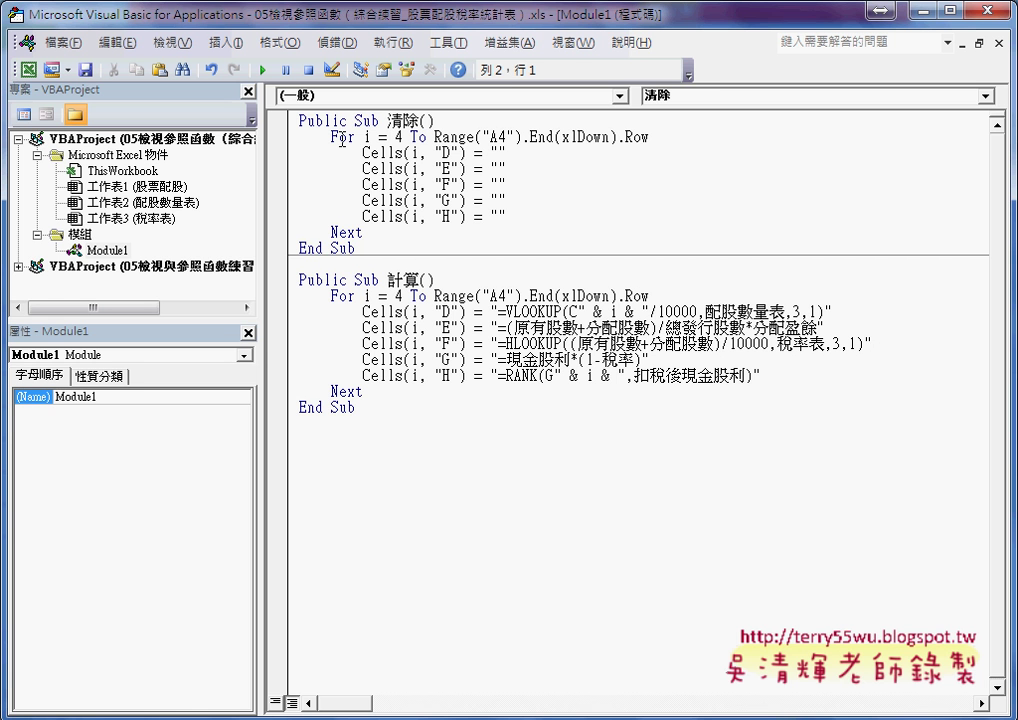
double_click(367, 137)
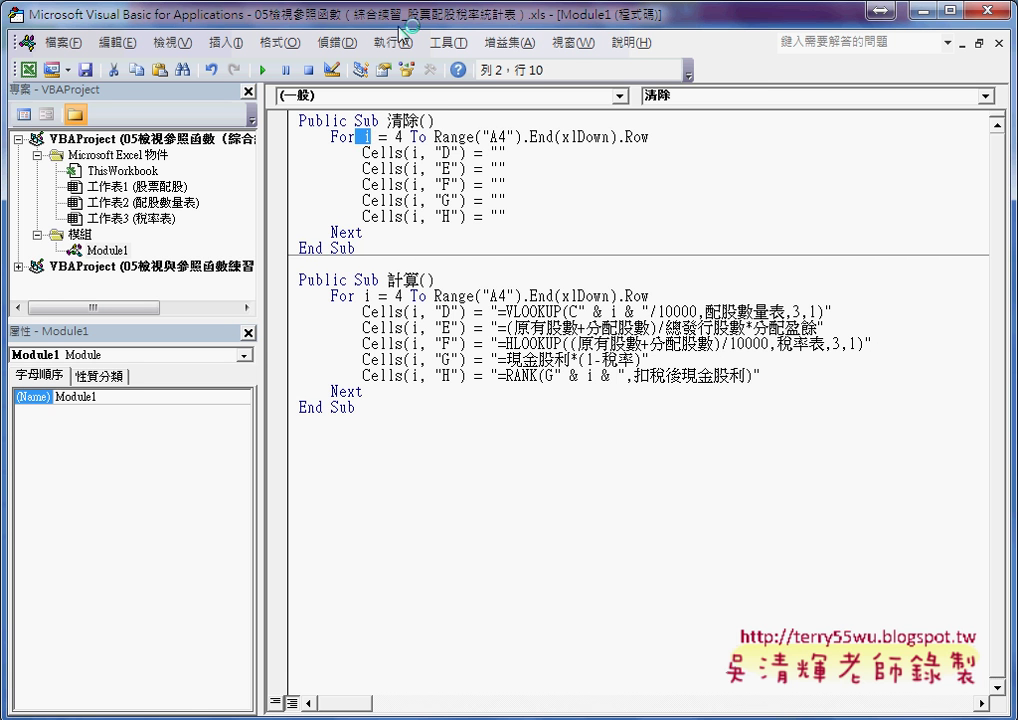
left_click_drag(403, 30, 418, 47)
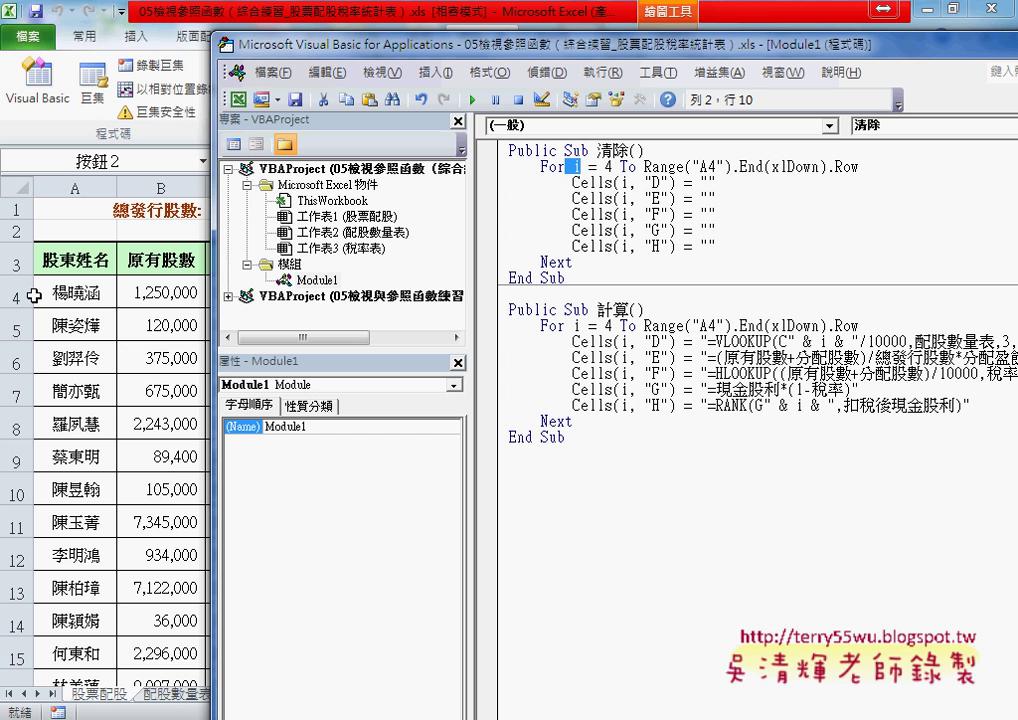
left_click_drag(597, 167, 862, 167)
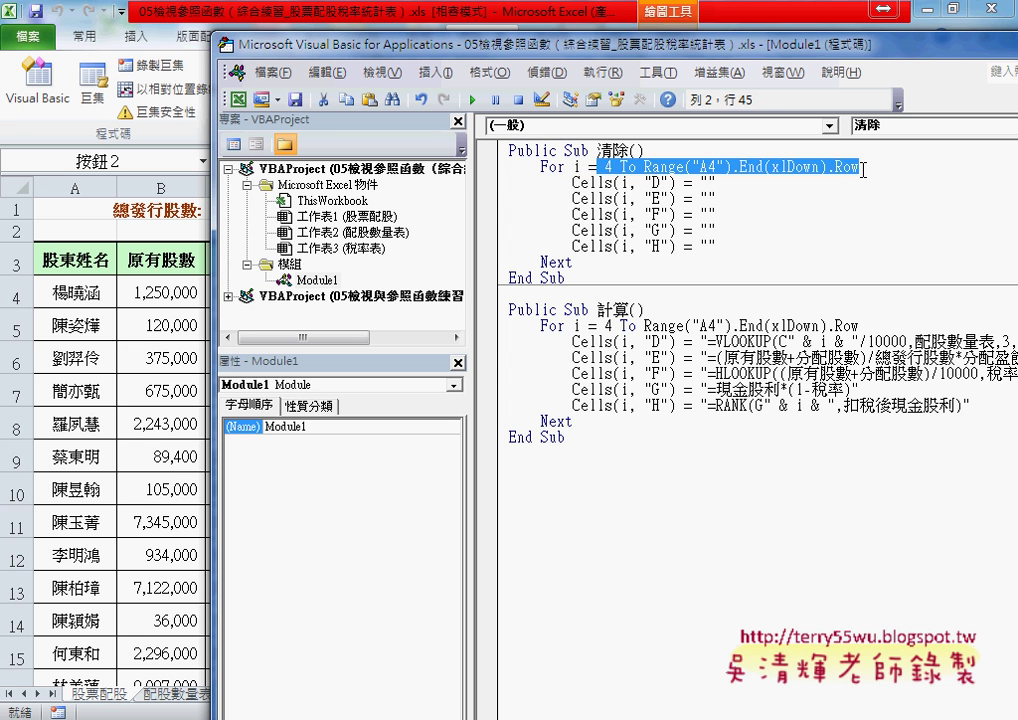
left_click_drag(718, 246, 521, 183)
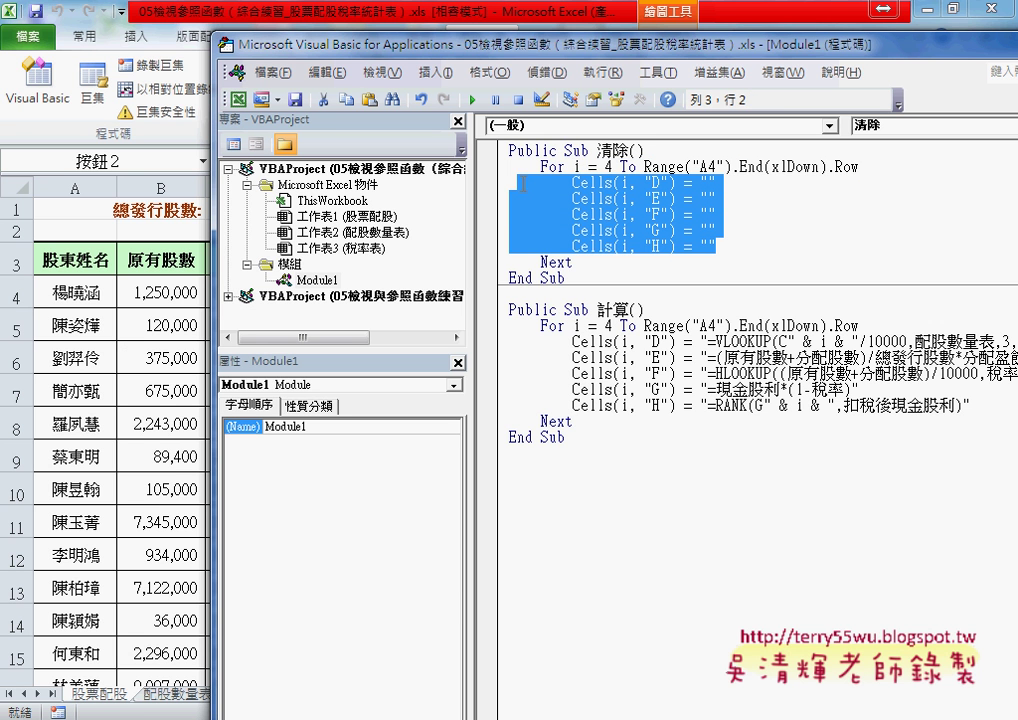
mouse_move(602, 48)
left_mouse_down()
mouse_move(611, 348)
mouse_move(473, 84)
left_mouse_up()
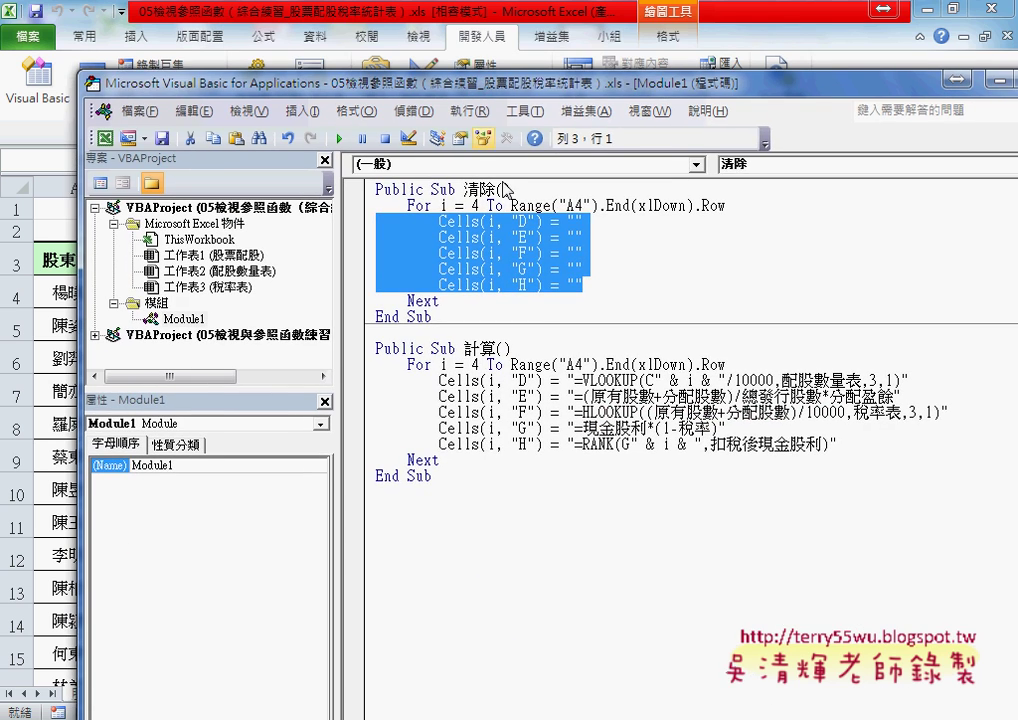
left_click_drag(574, 380, 903, 380)
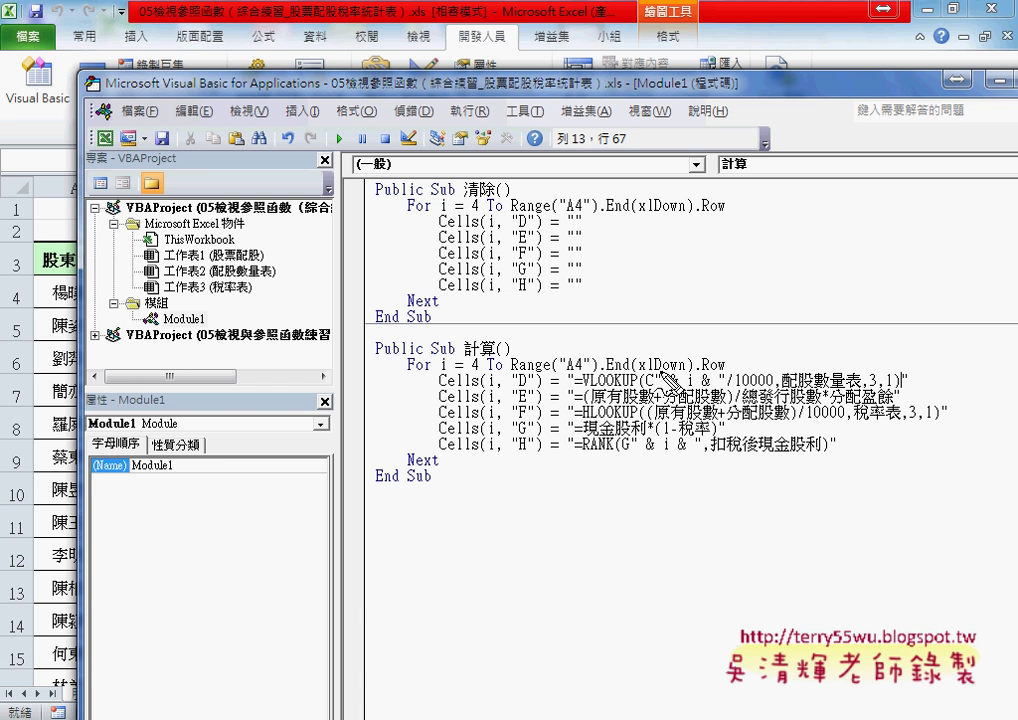
mouse_move(652, 370)
left_mouse_down()
mouse_move(654, 396)
mouse_move(727, 390)
left_mouse_up()
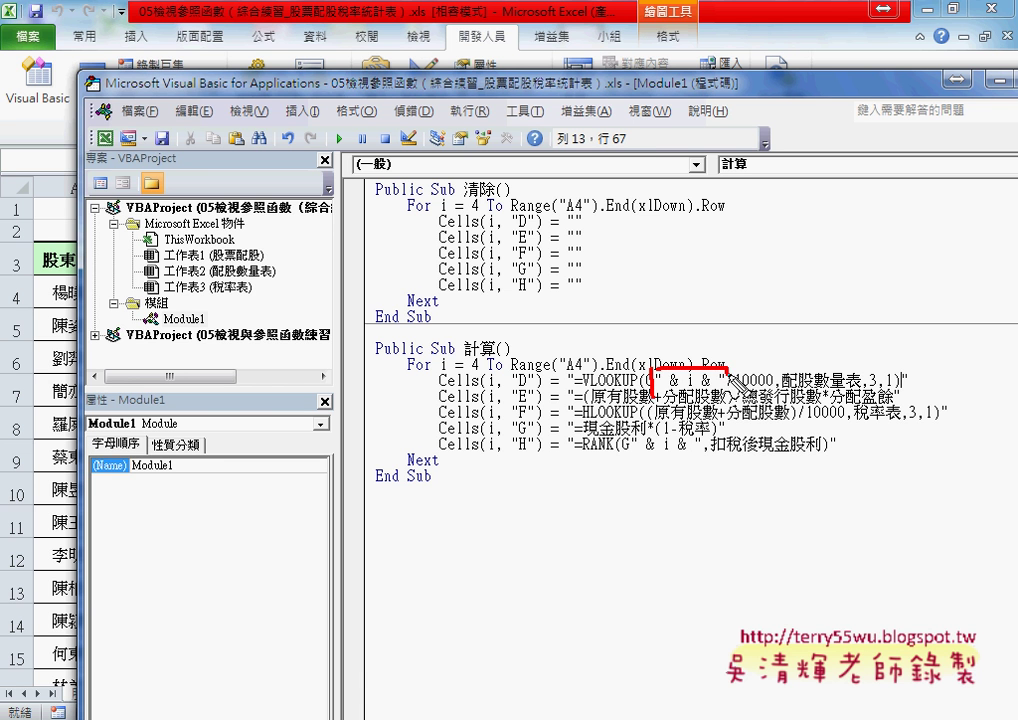